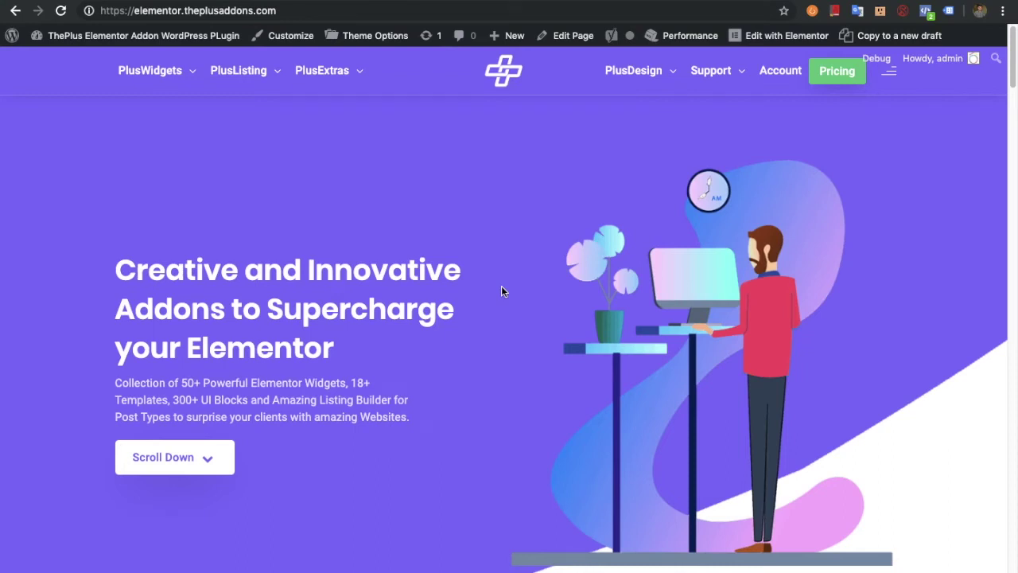
{"action": "mouse_move", "coordinate": [140, 70]}
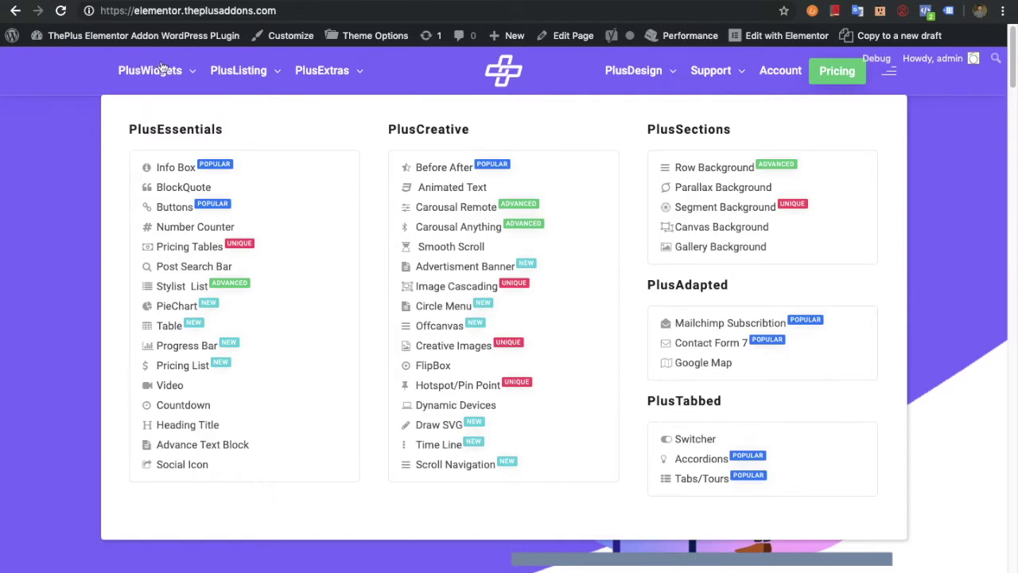
{"action": "mouse_move", "coordinate": [226, 71]}
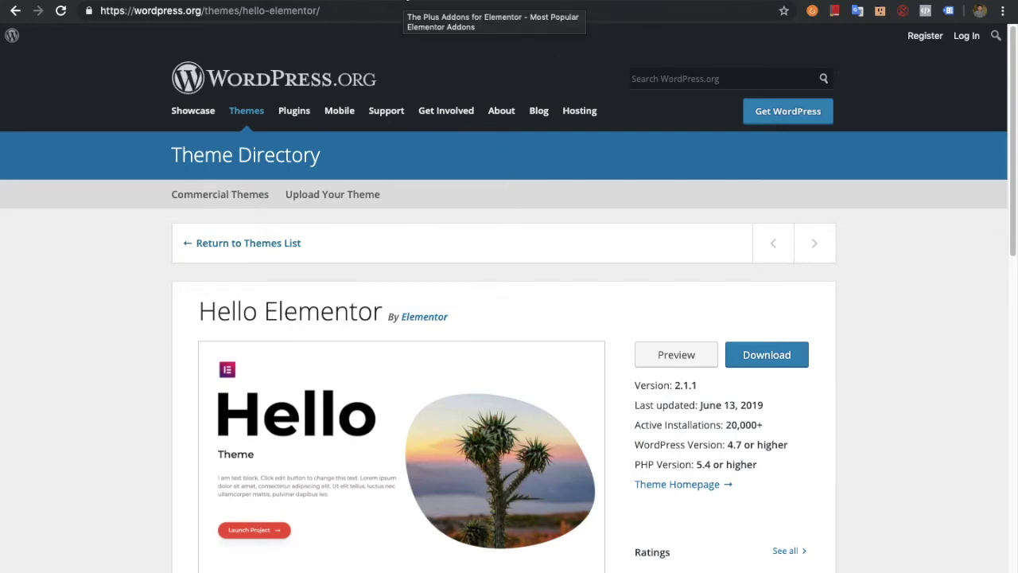
- Switch to the WordPress dashboard and check which of the installed themes is active
{"action": "left_click", "coordinate": [406, 2]}
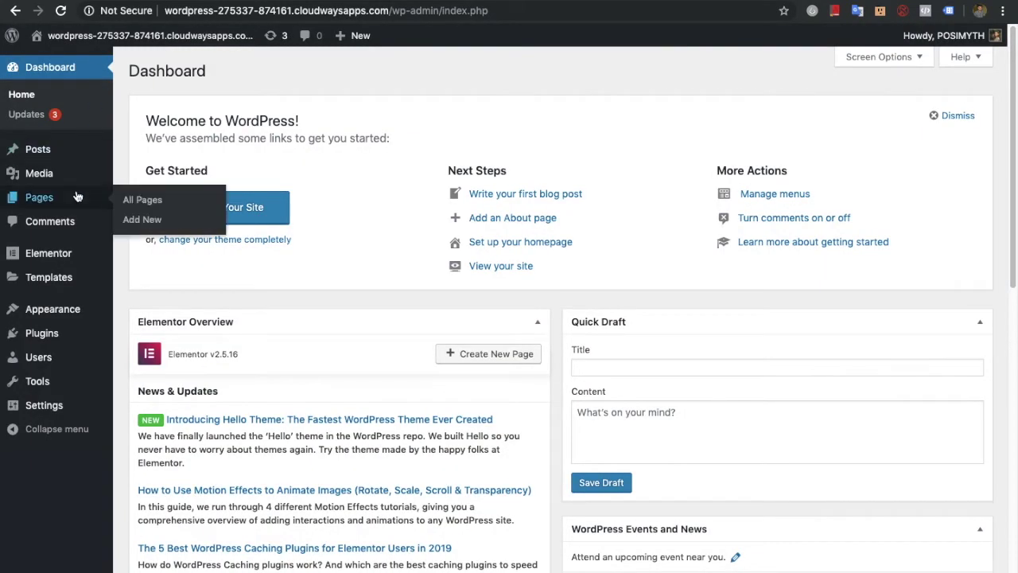
{"action": "mouse_move", "coordinate": [61, 257]}
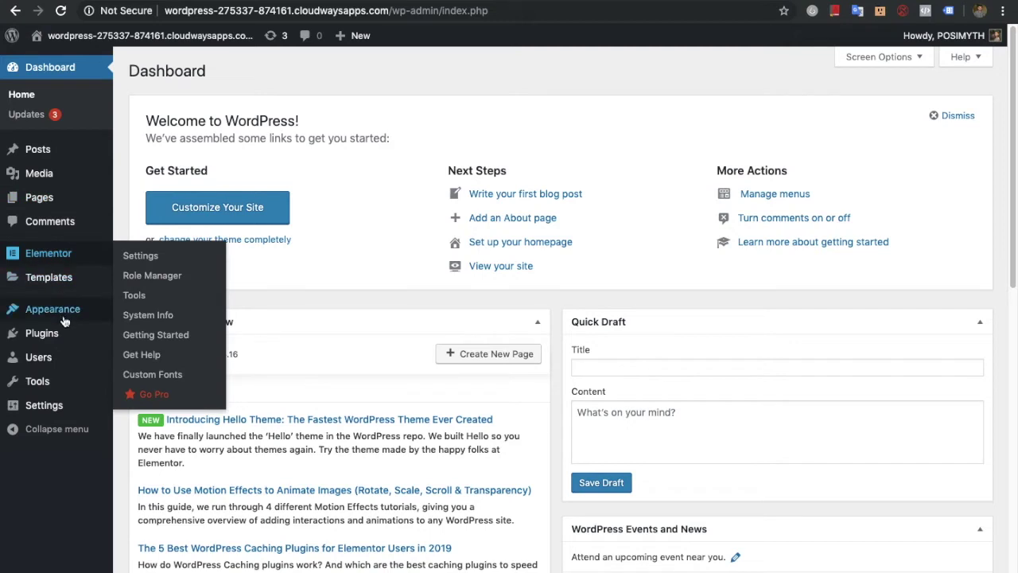
{"action": "mouse_move", "coordinate": [66, 321]}
{"action": "left_click", "coordinate": [131, 316]}
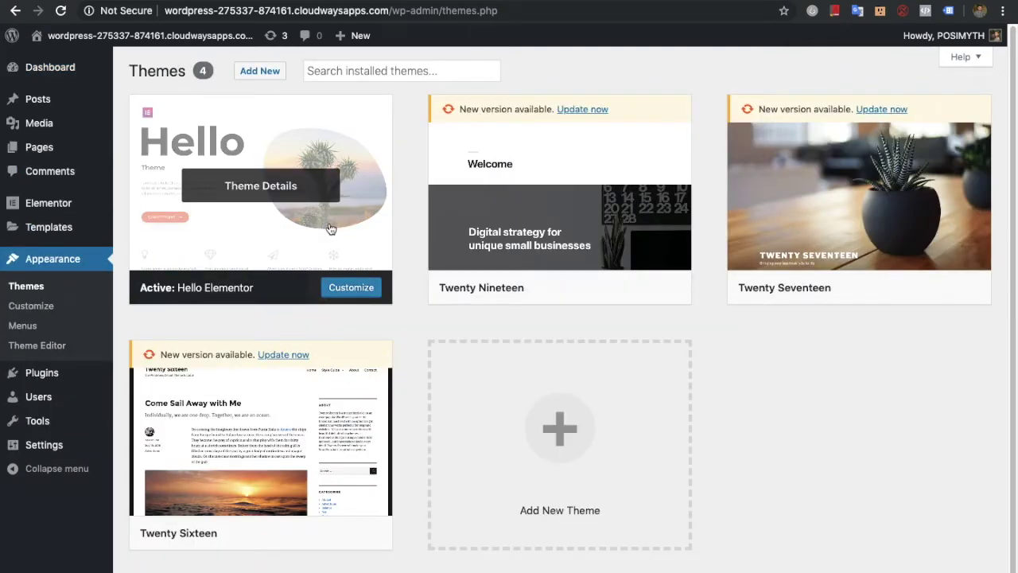
- Review the list of installed plugins to see which ones are active
{"action": "mouse_move", "coordinate": [82, 371]}
{"action": "left_click", "coordinate": [135, 374]}
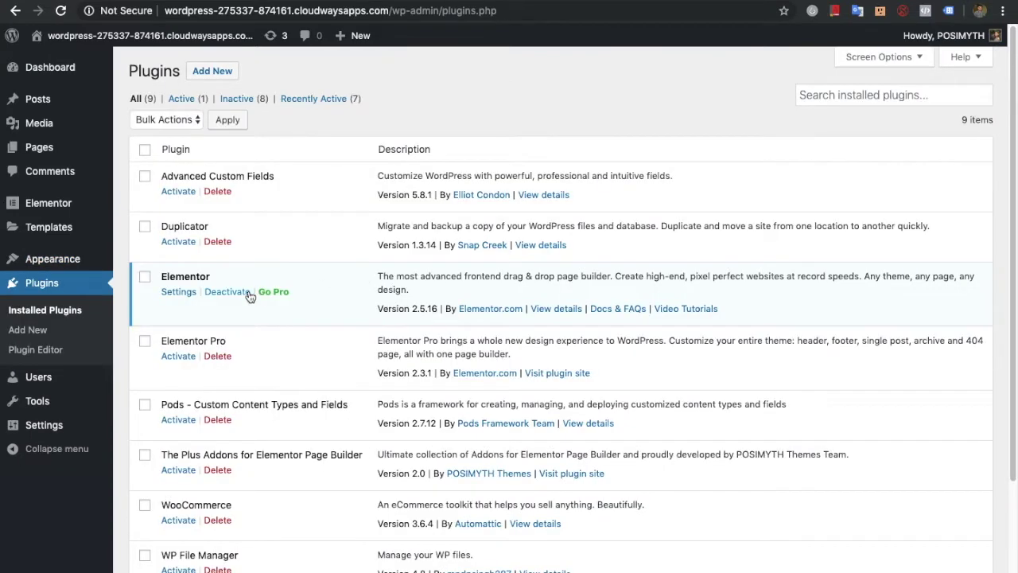
{"action": "scroll", "coordinate": [307, 366], "scroll_direction": "down", "scroll_amount": 3}
{"action": "scroll", "coordinate": [304, 387], "scroll_direction": "up", "scroll_amount": 3}
- Create a new page titled "Elementor + hello" and publish it
{"action": "mouse_move", "coordinate": [39, 147]}
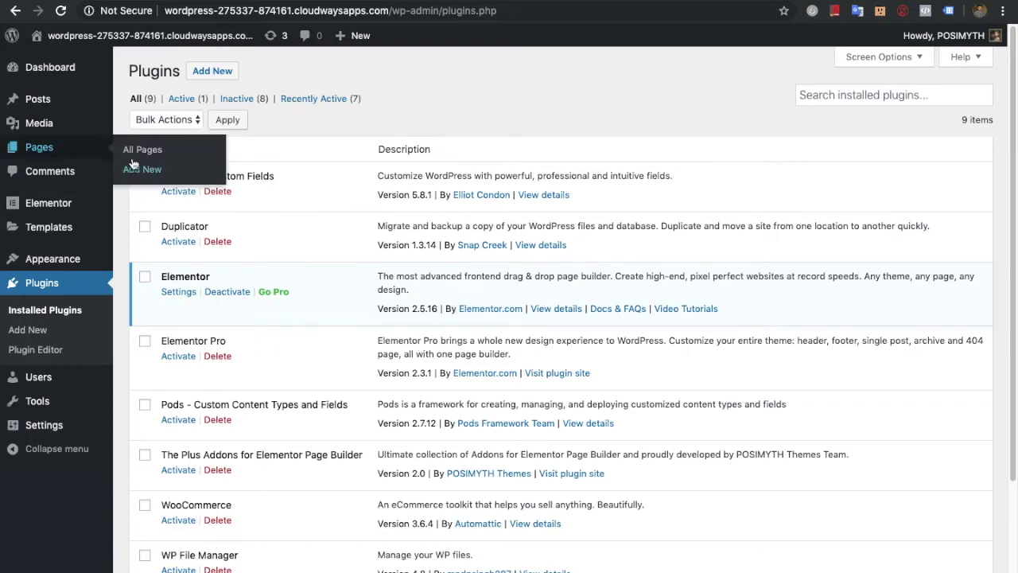
{"action": "left_click", "coordinate": [143, 151]}
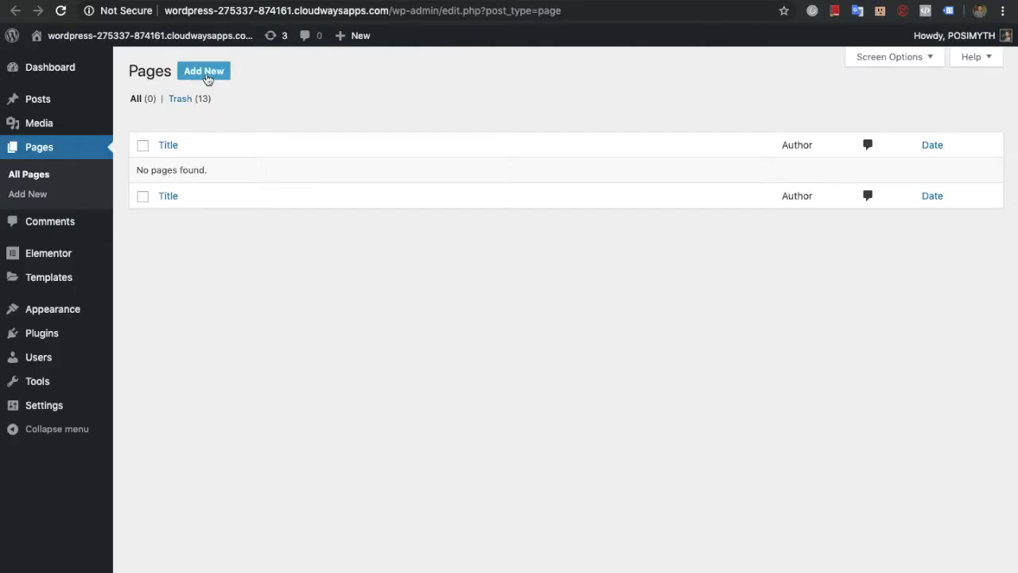
{"action": "left_click", "coordinate": [206, 75]}
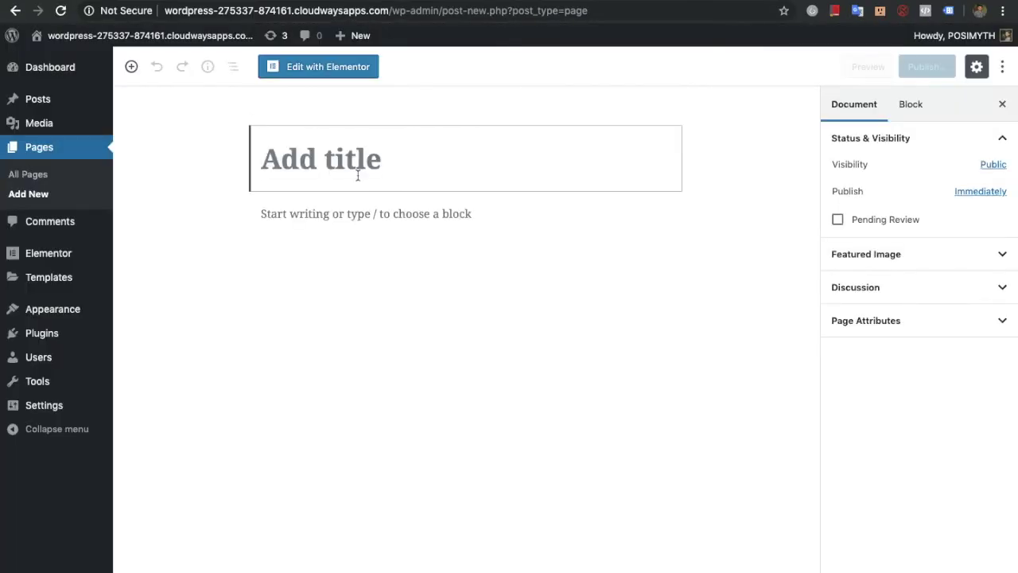
{"action": "type", "text": "Elemento"}
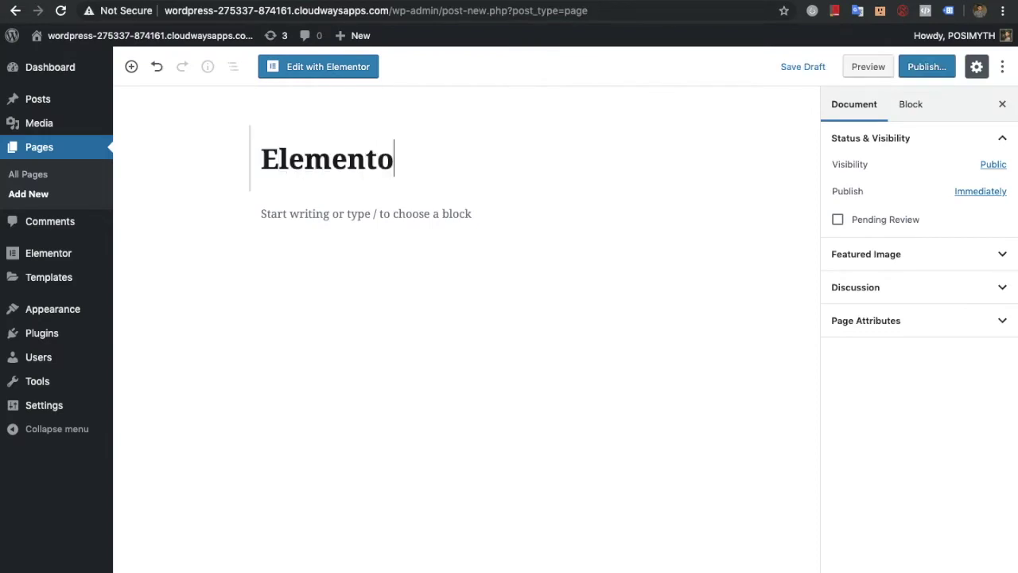
{"action": "type", "text": "r + hello"}
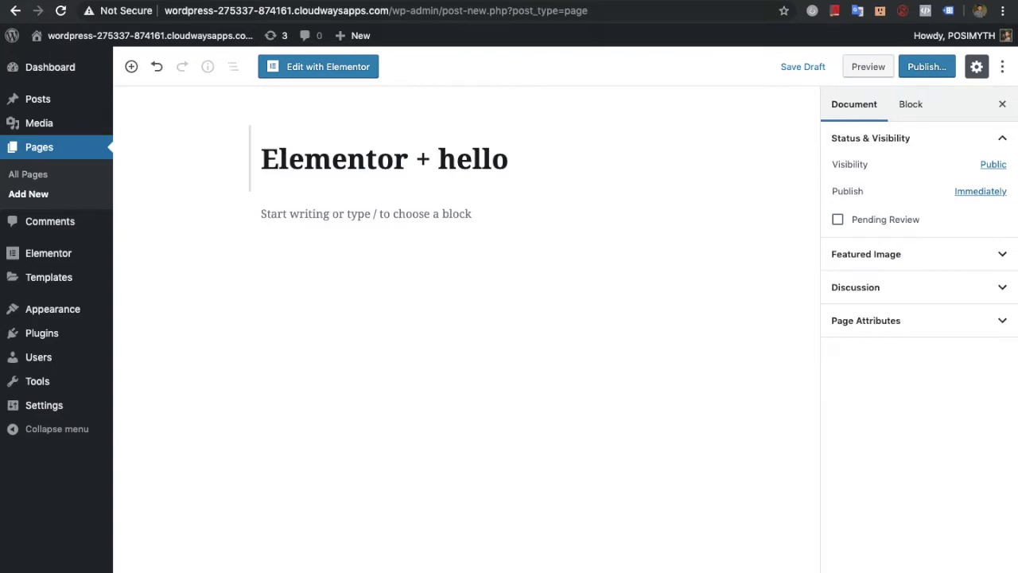
{"action": "left_click", "coordinate": [924, 68]}
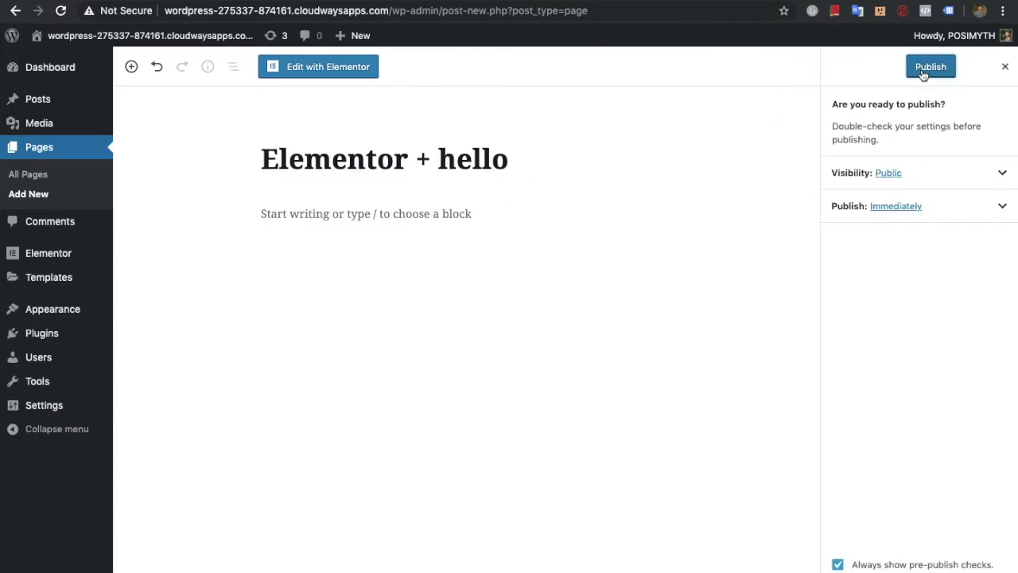
{"action": "left_click", "coordinate": [923, 70]}
- Open the published page in the Elementor editor and add a Heading widget to its empty section area
{"action": "left_click", "coordinate": [325, 68]}
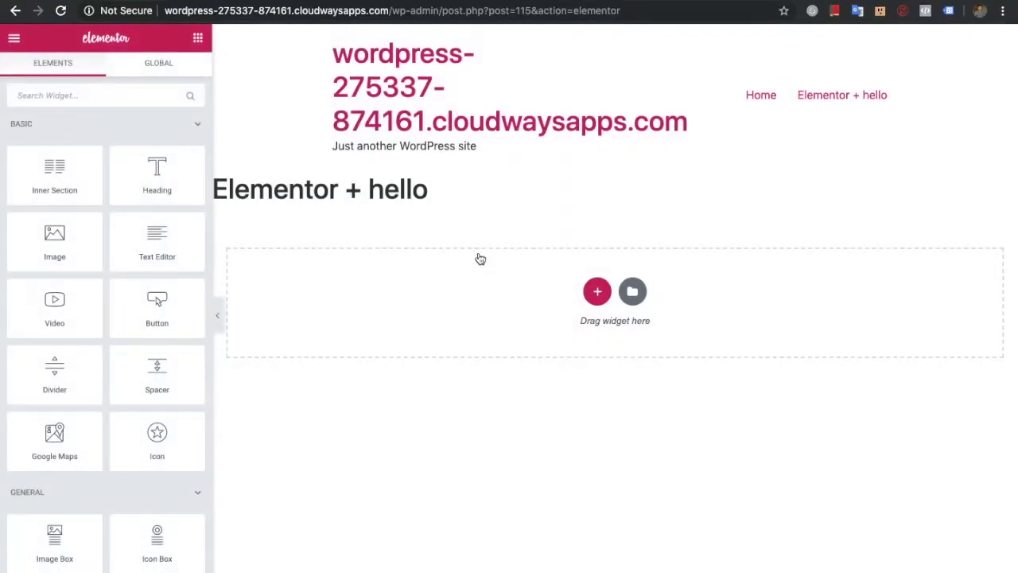
{"action": "left_click_drag", "start_coordinate": [141, 191], "coordinate": [285, 280]}
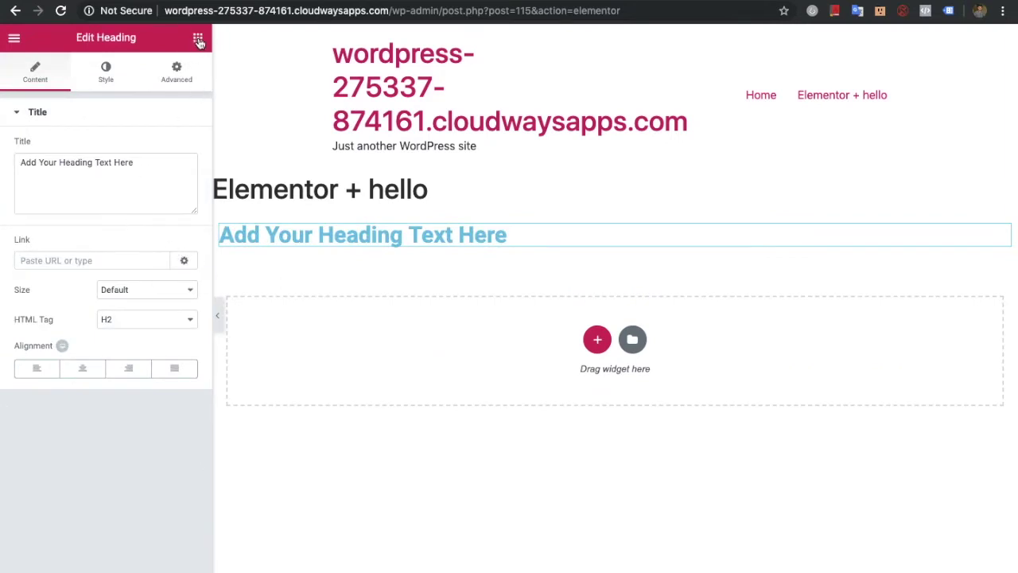
{"action": "left_click", "coordinate": [197, 38]}
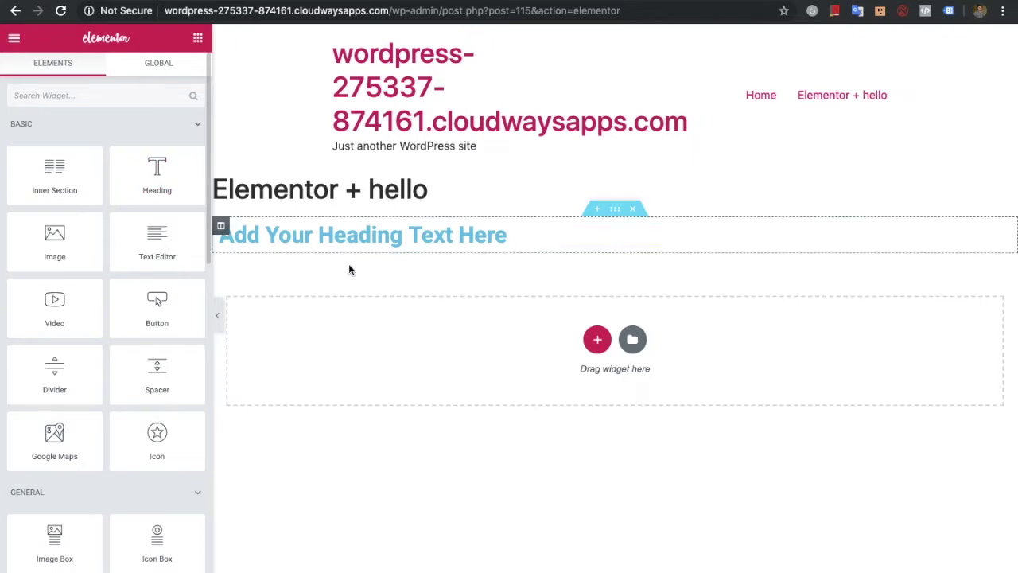
- Look through the Style, Advanced and Content settings of the heading widget
{"action": "left_click", "coordinate": [357, 243]}
{"action": "left_click", "coordinate": [104, 77]}
{"action": "left_click", "coordinate": [174, 76]}
{"action": "left_click", "coordinate": [35, 73]}
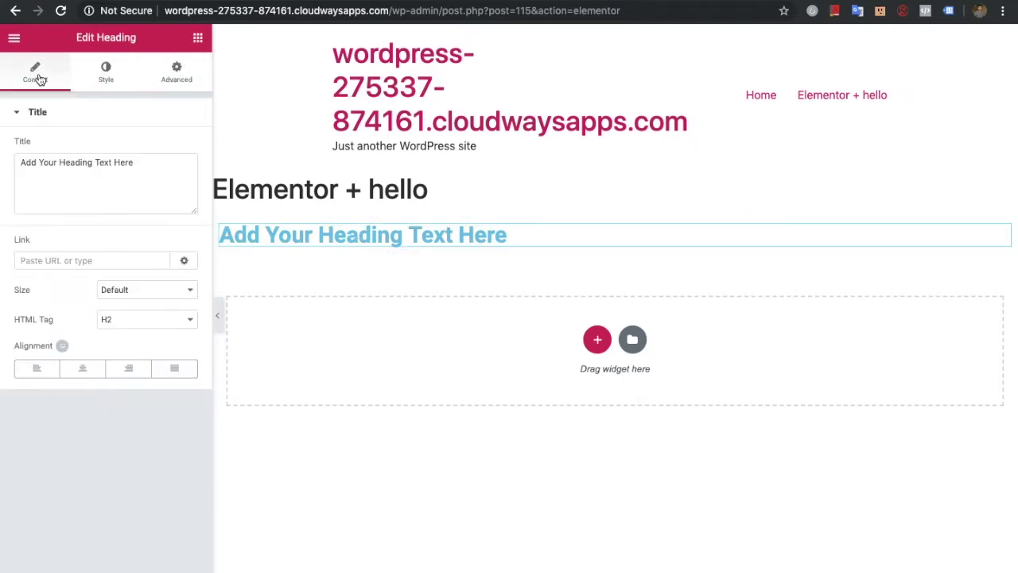
- Add an Image widget below the heading and delete it again
{"action": "left_click", "coordinate": [197, 37]}
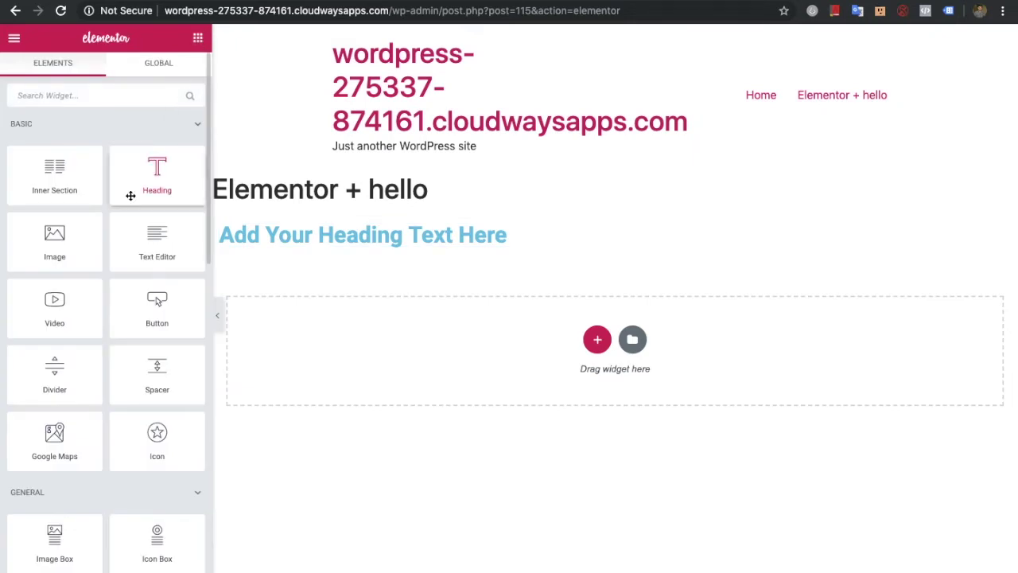
{"action": "left_click_drag", "start_coordinate": [66, 247], "coordinate": [435, 355]}
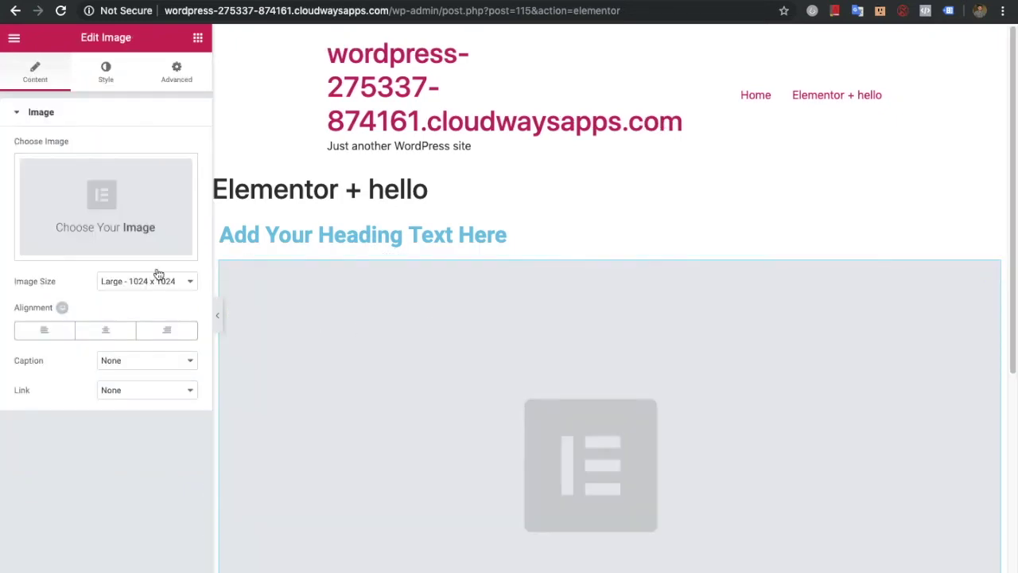
{"action": "left_click", "coordinate": [205, 30]}
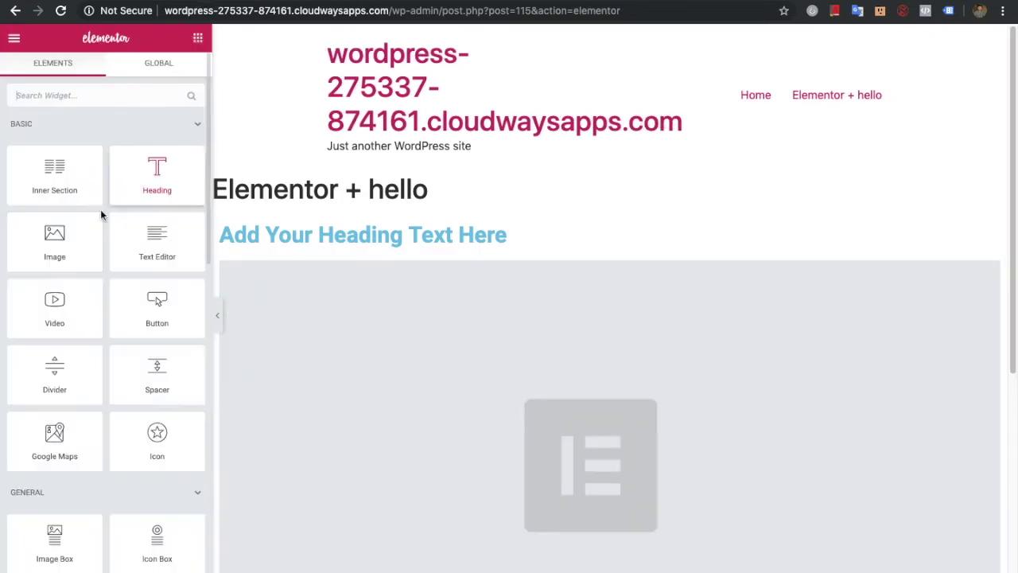
{"action": "left_click", "coordinate": [559, 362]}
{"action": "right_click", "coordinate": [559, 362]}
{"action": "left_click", "coordinate": [617, 559]}
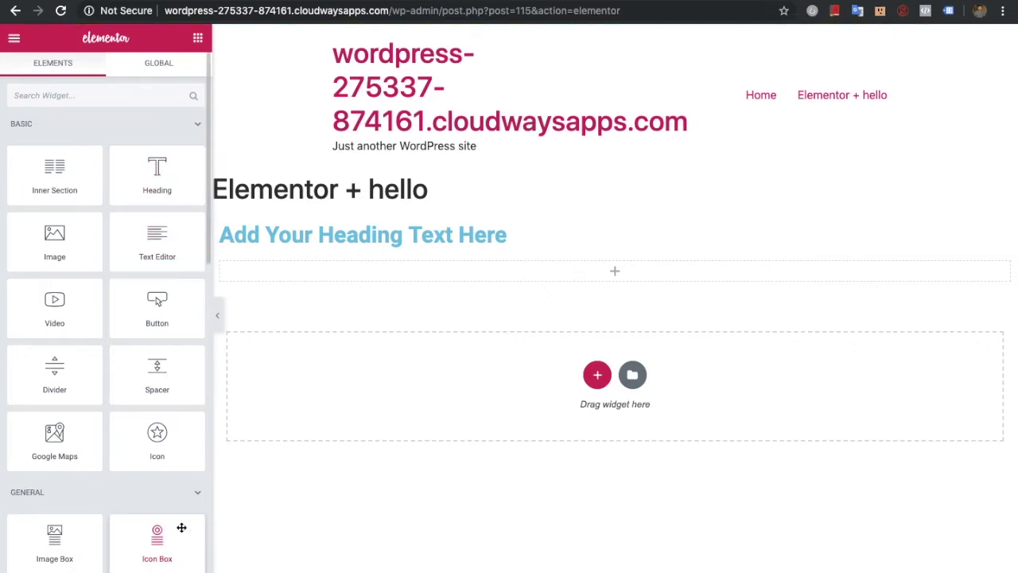
- Preview the page and copy its address up to "/elementor-hello/", without the preview parameters
{"action": "left_click", "coordinate": [117, 570]}
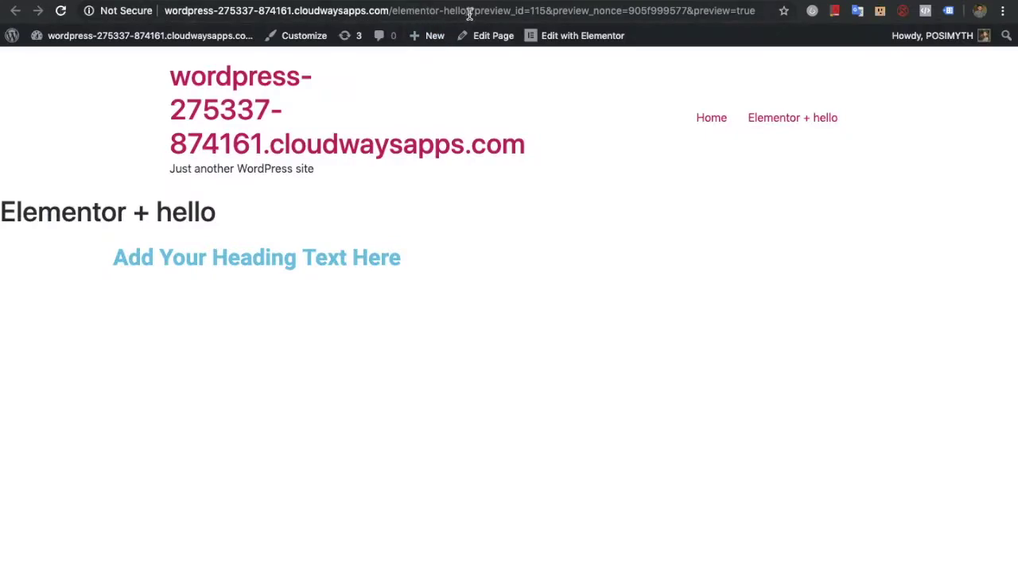
{"action": "left_click_drag", "start_coordinate": [469, 12], "coordinate": [163, 11]}
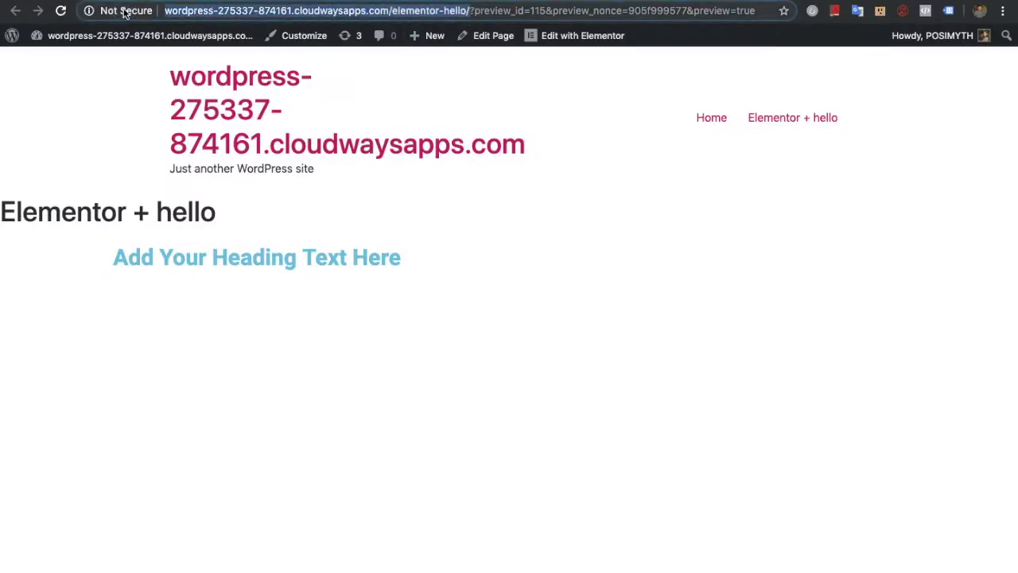
{"action": "key", "text": "super+c"}
- Switch to GTmetrix and analyze the copied page address
{"action": "key", "text": "ctrl+Tab"}
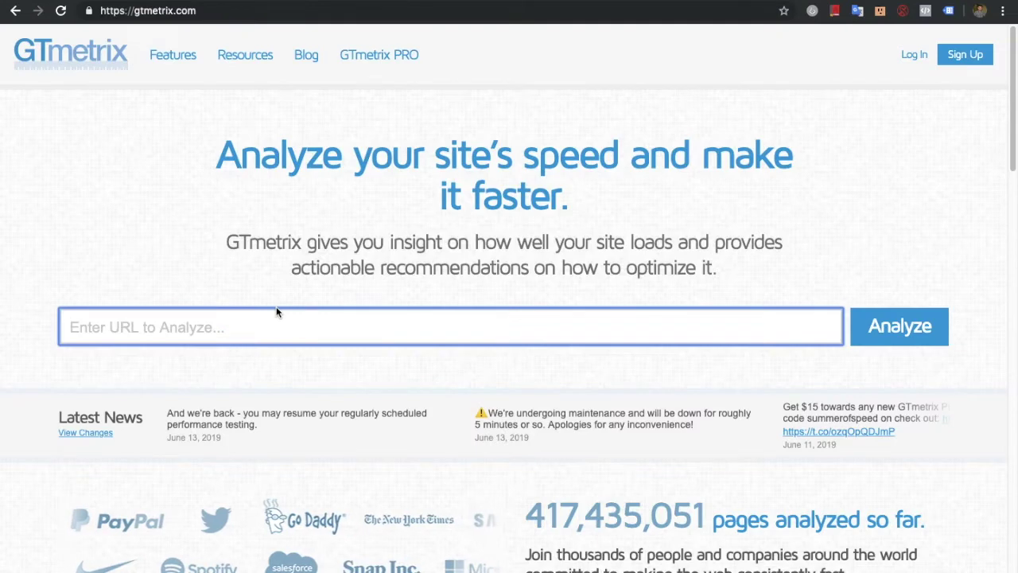
{"action": "key", "text": "super+v"}
{"action": "left_click", "coordinate": [899, 327]}
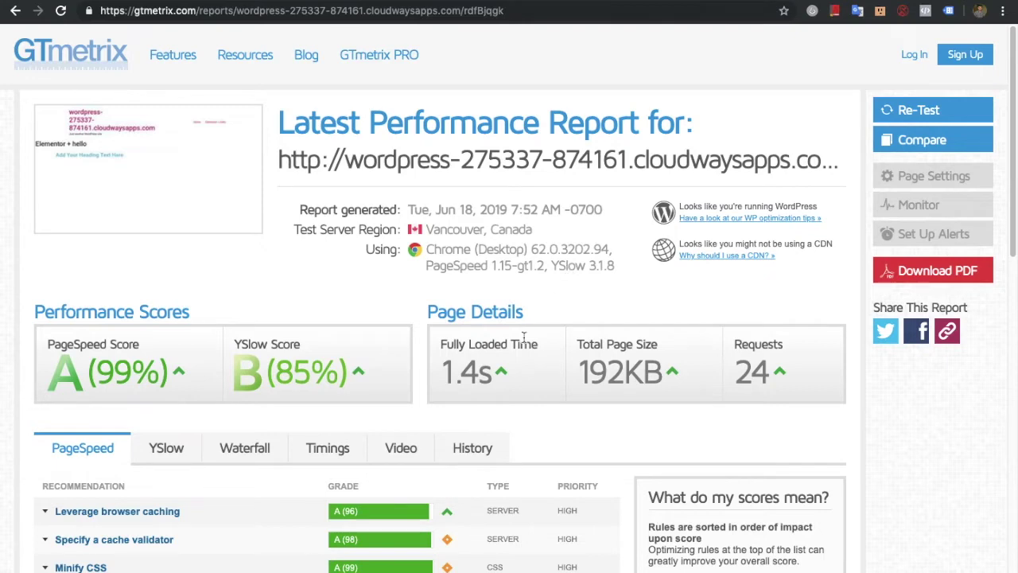
- Examine the fully loaded time, total page size and number of requests in the GTmetrix report
{"action": "left_click_drag", "start_coordinate": [443, 370], "coordinate": [493, 386]}
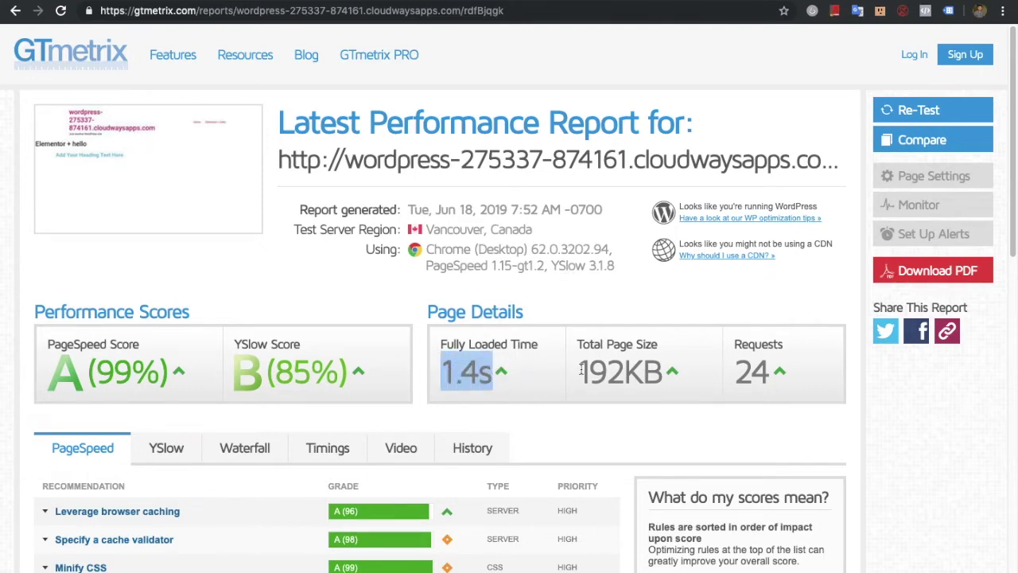
{"action": "left_click_drag", "start_coordinate": [588, 371], "coordinate": [668, 388]}
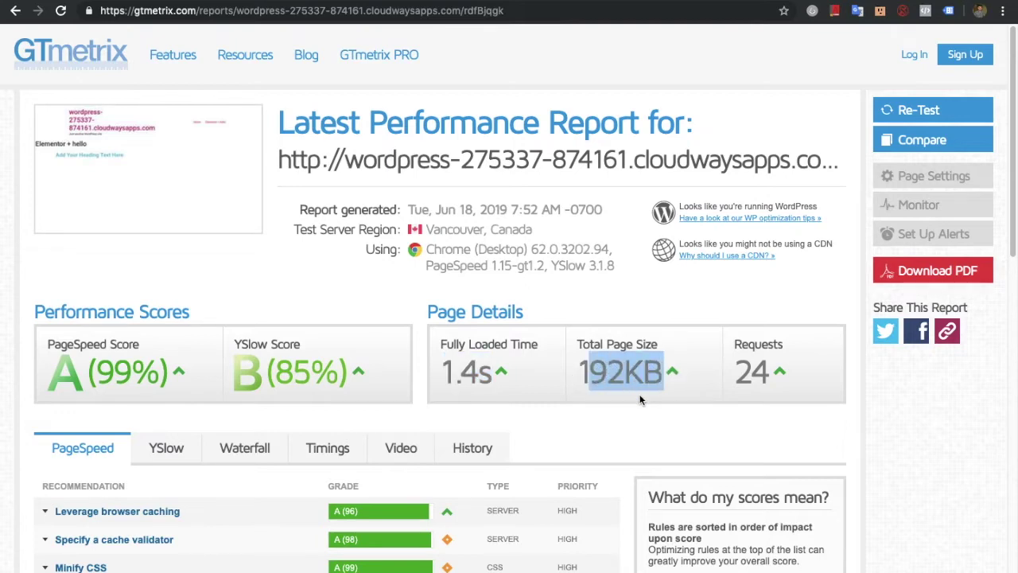
{"action": "left_click", "coordinate": [635, 401]}
{"action": "left_click_drag", "start_coordinate": [733, 370], "coordinate": [766, 377]}
{"action": "left_click", "coordinate": [701, 380]}
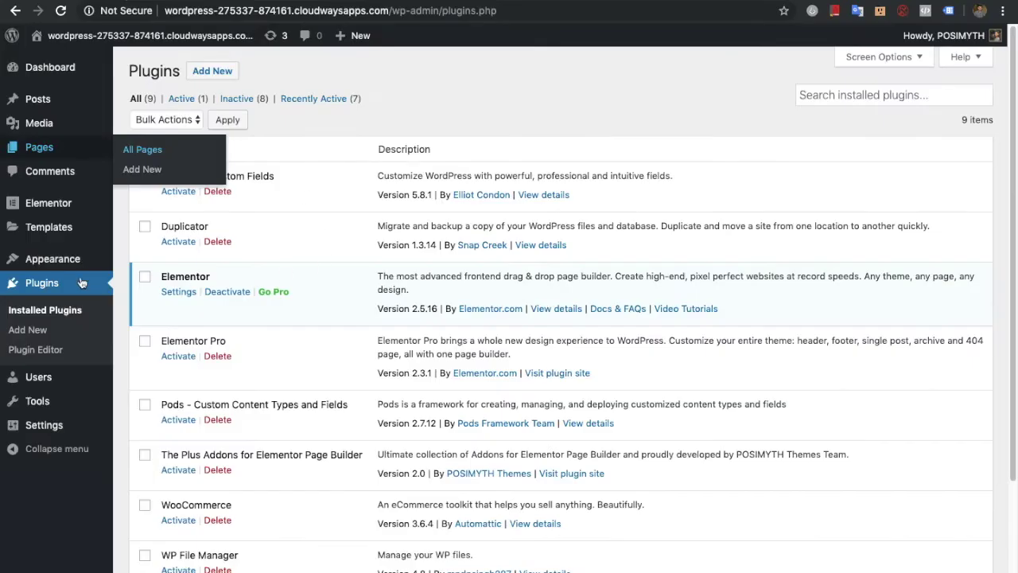
{"action": "mouse_move", "coordinate": [80, 152]}
{"action": "left_click", "coordinate": [140, 169]}
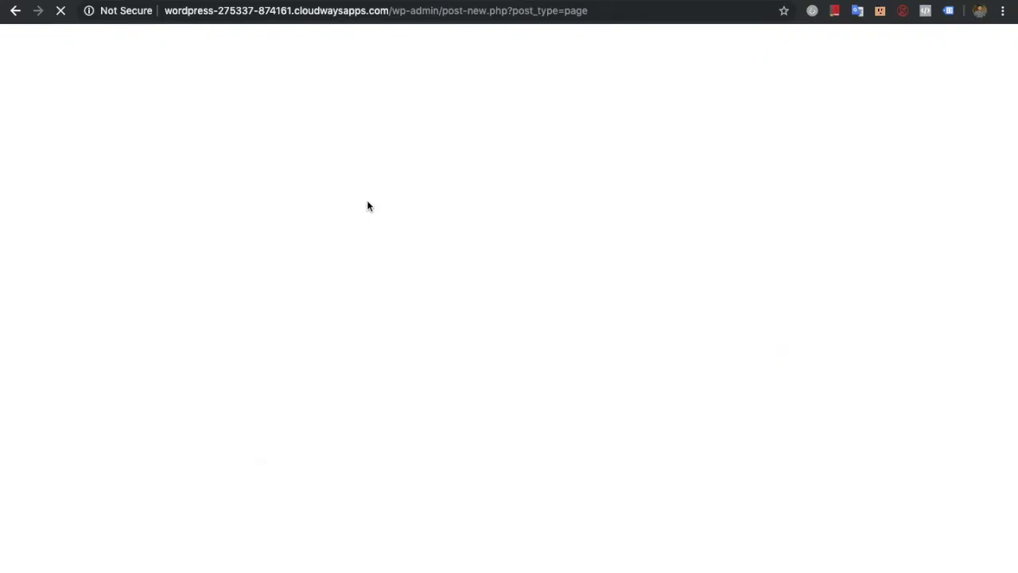
{"action": "left_click", "coordinate": [15, 11]}
- Activate The Plus Addons for Elementor Page Builder plugin and start a new page in a separate browser tab
{"action": "scroll", "coordinate": [248, 386], "scroll_direction": "down", "scroll_amount": 1}
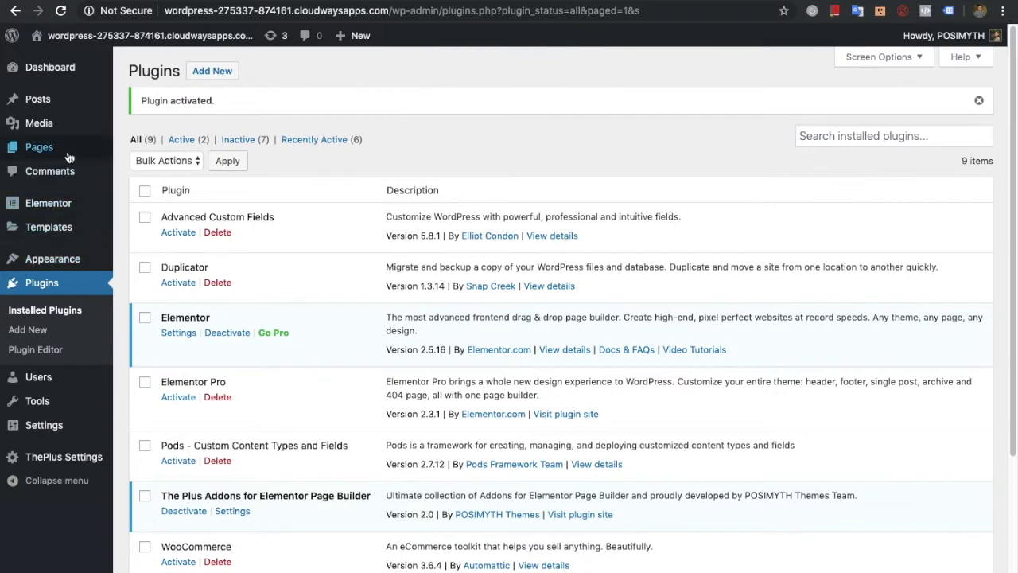
{"action": "mouse_move", "coordinate": [40, 147]}
{"action": "right_click", "coordinate": [155, 169]}
{"action": "left_click", "coordinate": [181, 177]}
{"action": "key", "text": "ctrl+Tab"}
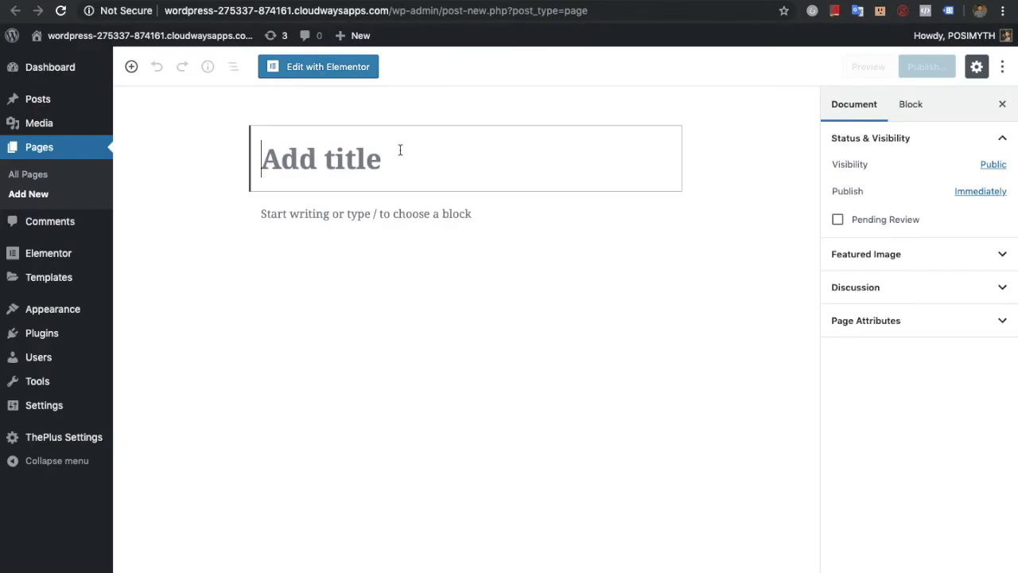
- Title the new page "the plus addons + Hello" and publish it
{"action": "type", "text": "the plus "}
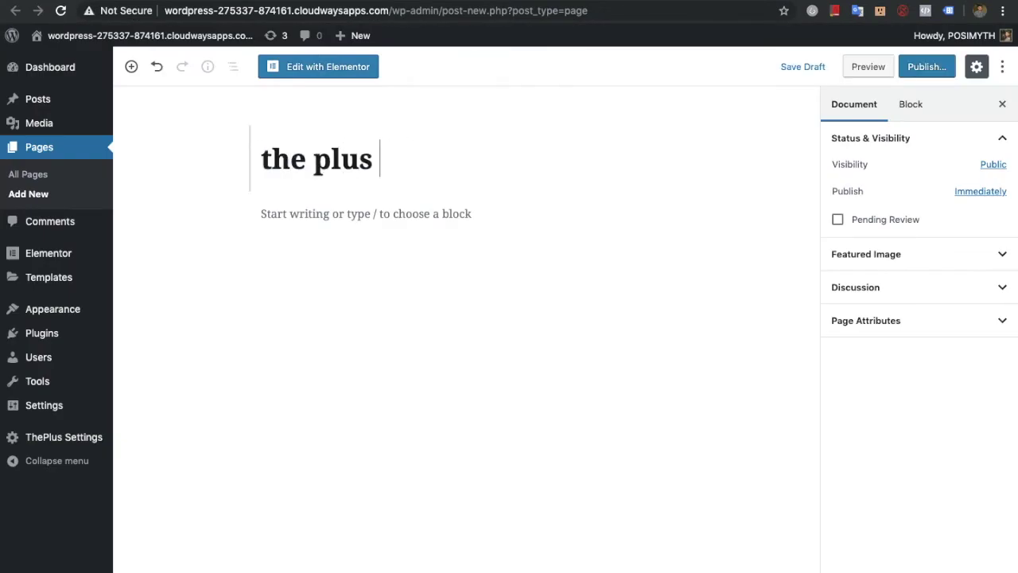
{"action": "type", "text": "addns"}
{"action": "key", "text": "BackSpace"}
{"action": "key", "text": "BackSpace"}
{"action": "type", "text": "ons + "}
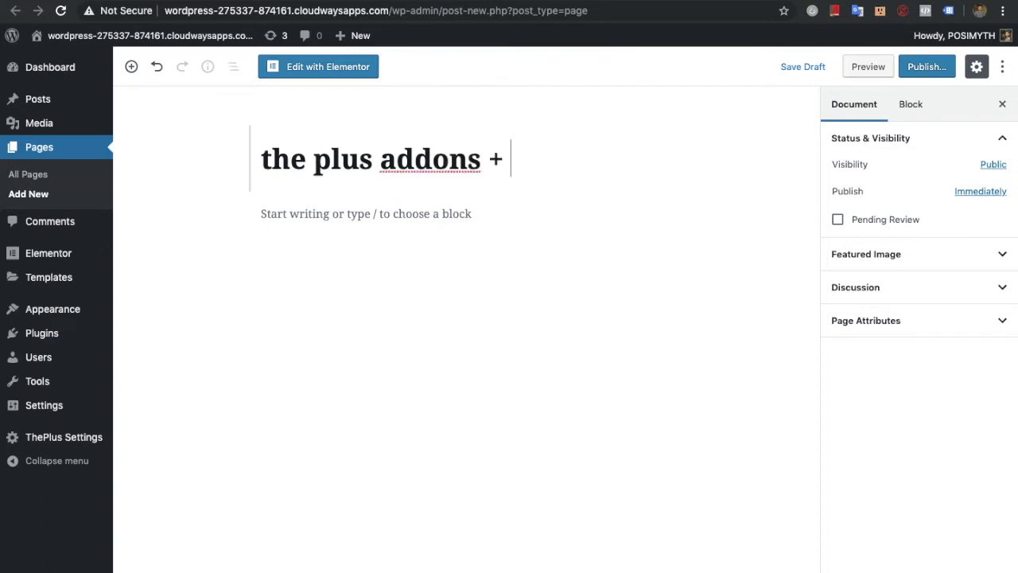
{"action": "type", "text": "Hello"}
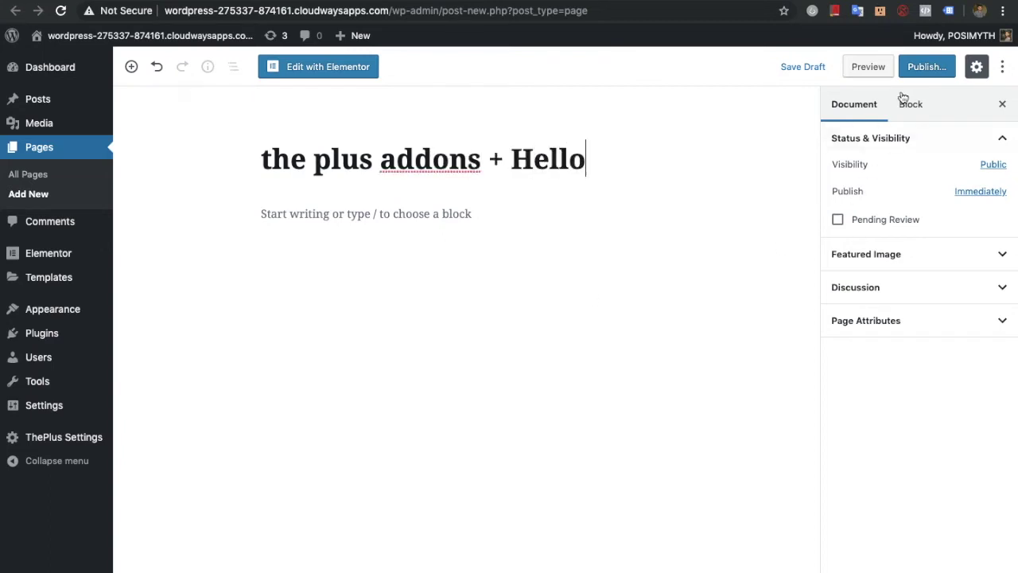
{"action": "left_click", "coordinate": [926, 66]}
{"action": "left_click", "coordinate": [929, 66]}
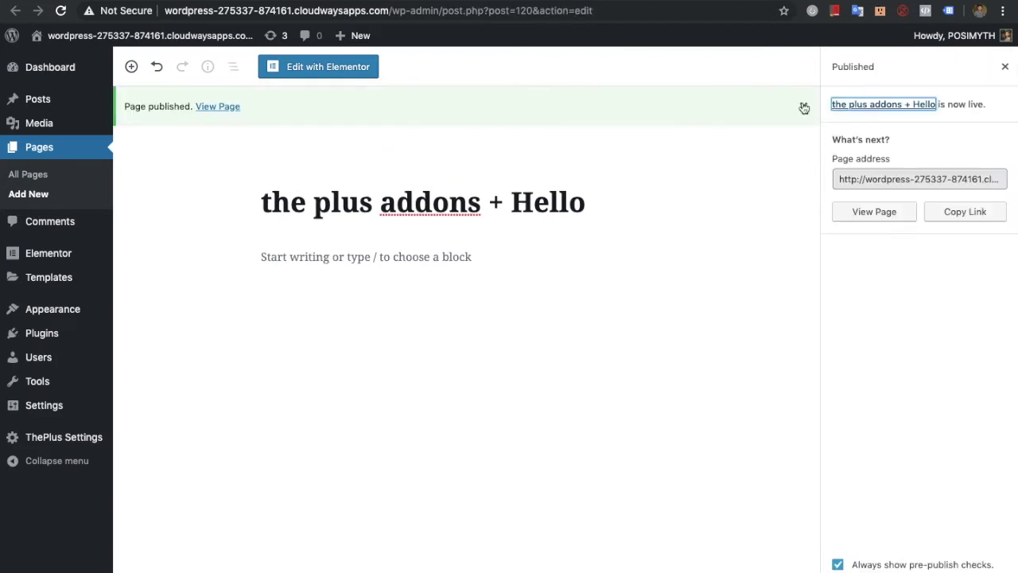
- Open the published page in the Elementor editor and add a TP Text Block widget to its empty section
{"action": "left_click", "coordinate": [323, 73]}
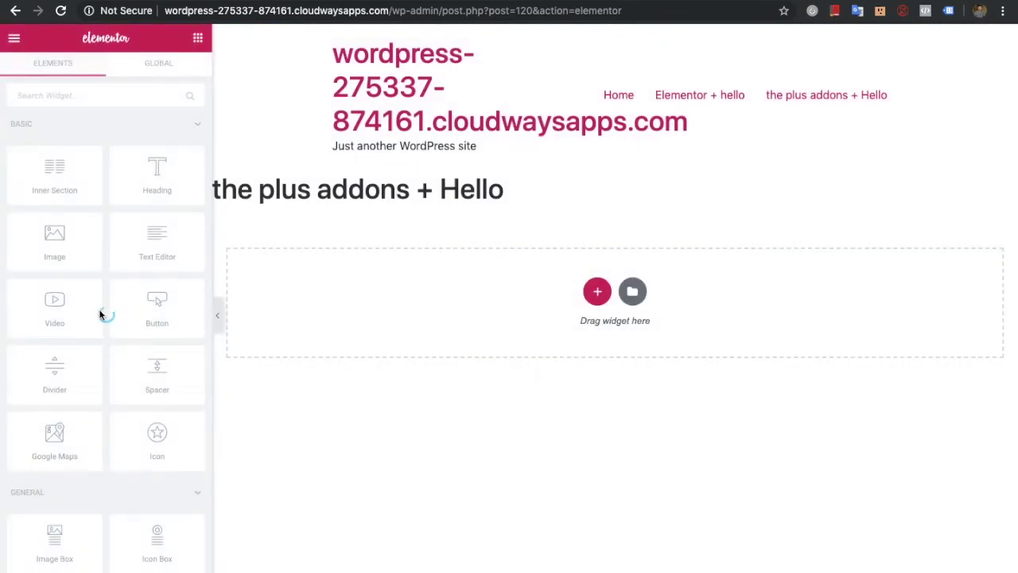
{"action": "scroll", "coordinate": [100, 316], "scroll_direction": "down", "scroll_amount": 10}
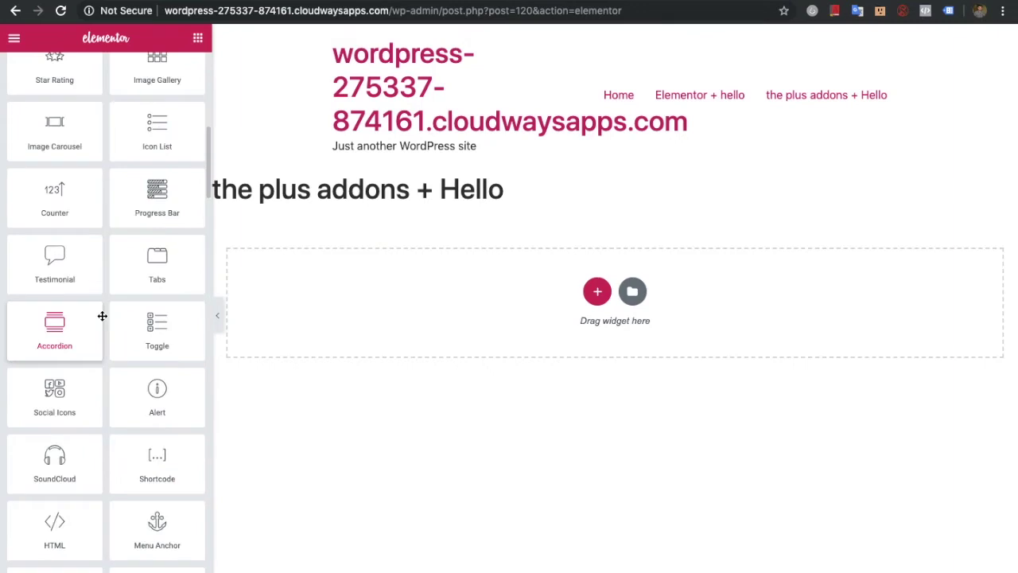
{"action": "scroll", "coordinate": [96, 365], "scroll_direction": "down", "scroll_amount": 1}
{"action": "left_click_drag", "start_coordinate": [53, 367], "coordinate": [433, 299]}
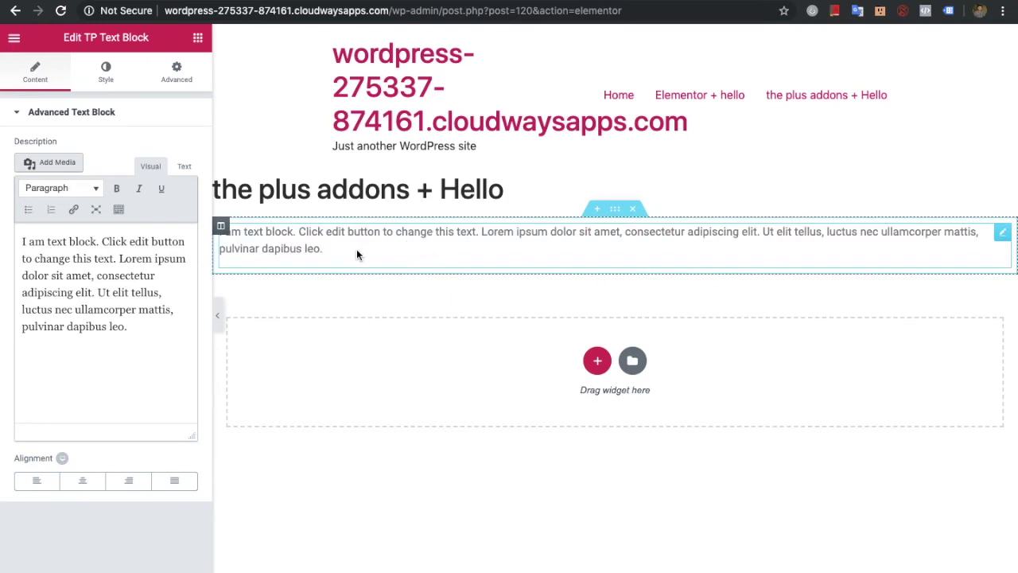
- Review the text block's On Scroll View Animation style settings and its Plus Extras options, including Magic Scroll
{"action": "left_click", "coordinate": [105, 73]}
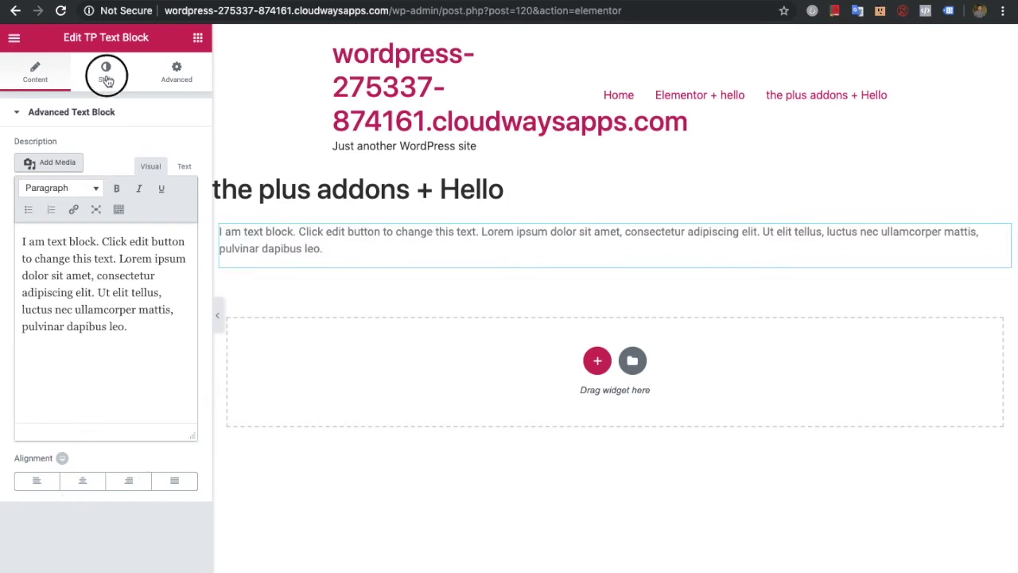
{"action": "left_click", "coordinate": [84, 225]}
{"action": "left_click", "coordinate": [93, 146]}
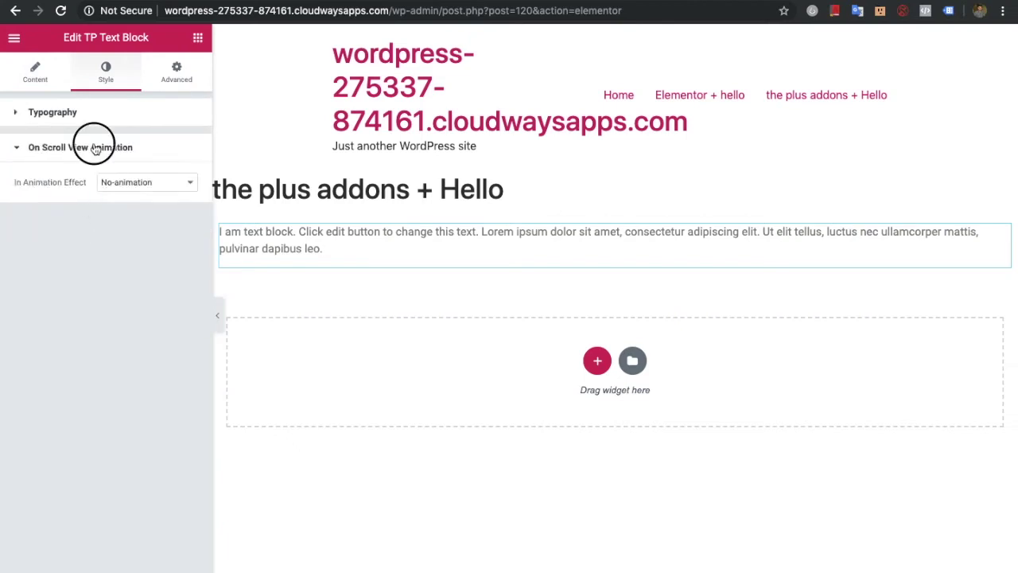
{"action": "left_click", "coordinate": [173, 74]}
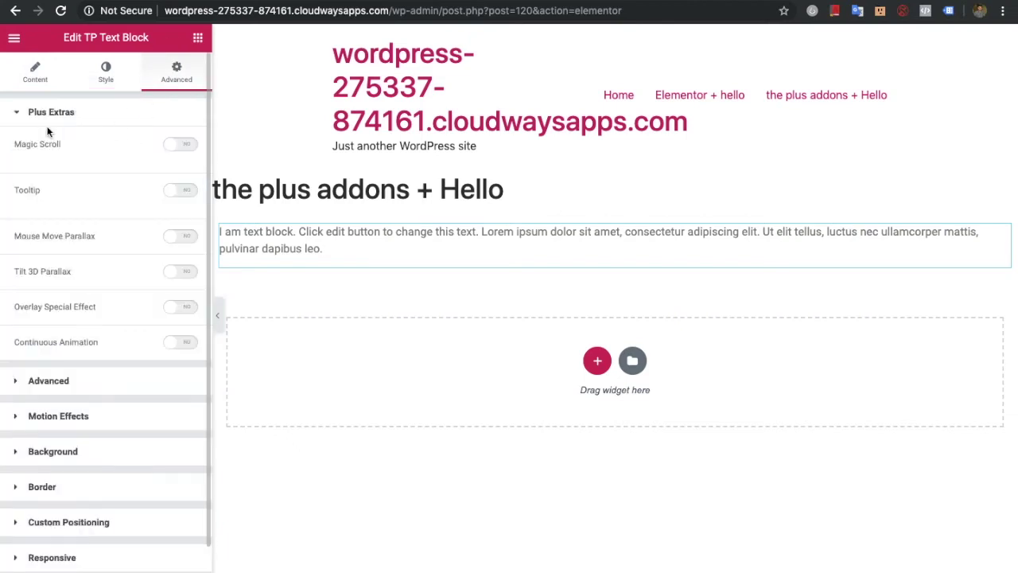
{"action": "left_click", "coordinate": [179, 144]}
{"action": "left_click", "coordinate": [180, 144]}
{"action": "left_click", "coordinate": [38, 74]}
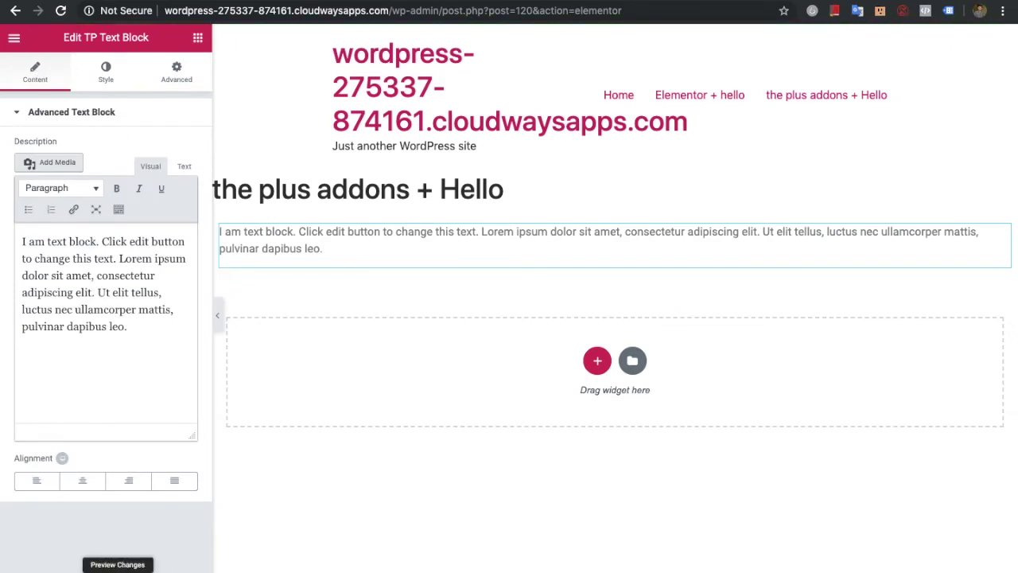
- Preview the page's changes and copy its address without the preview parameters
{"action": "left_click", "coordinate": [117, 568]}
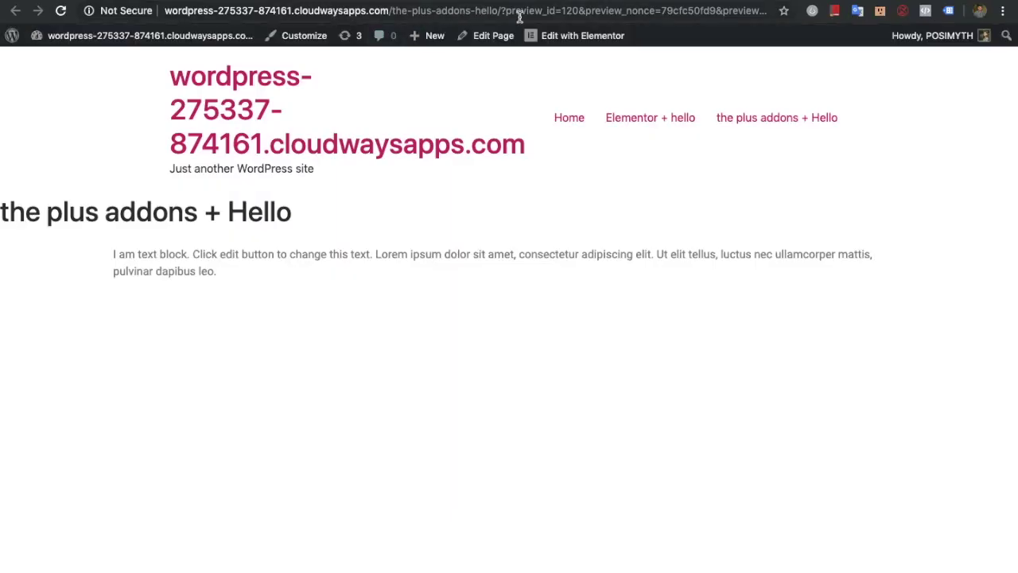
{"action": "left_click_drag", "start_coordinate": [500, 10], "coordinate": [163, 11]}
{"action": "key", "text": "ctrl+c"}
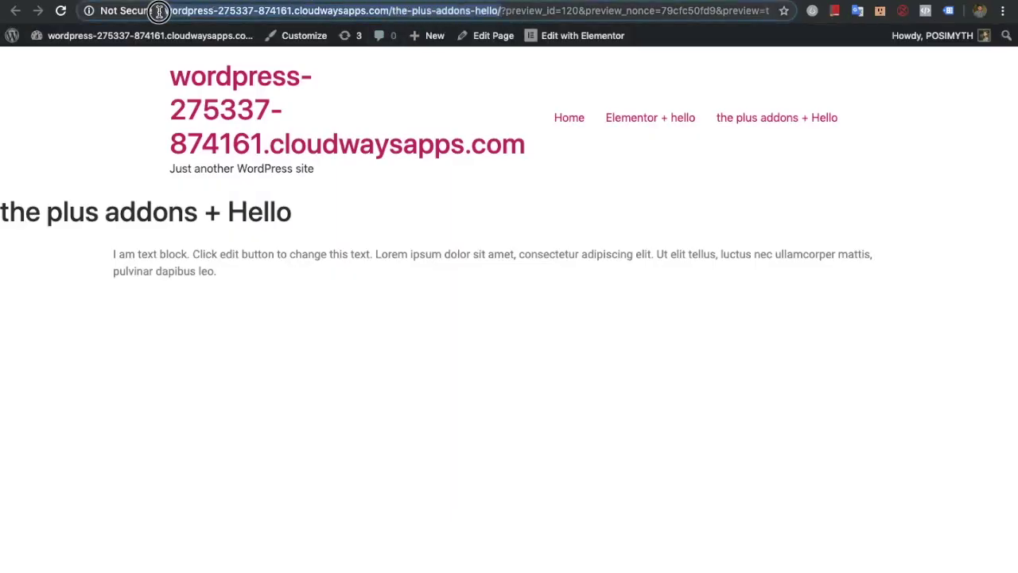
- Duplicate the GTmetrix report tab and analyze the copied the-plus-addons-hello page address from the GTmetrix home page
{"action": "left_click", "coordinate": [552, 2]}
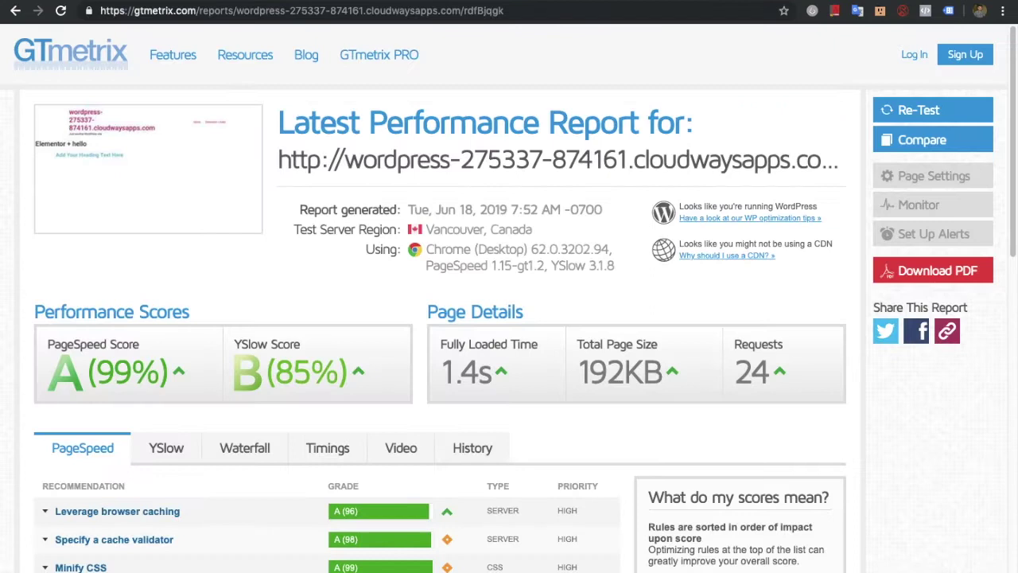
{"action": "right_click", "coordinate": [555, 2]}
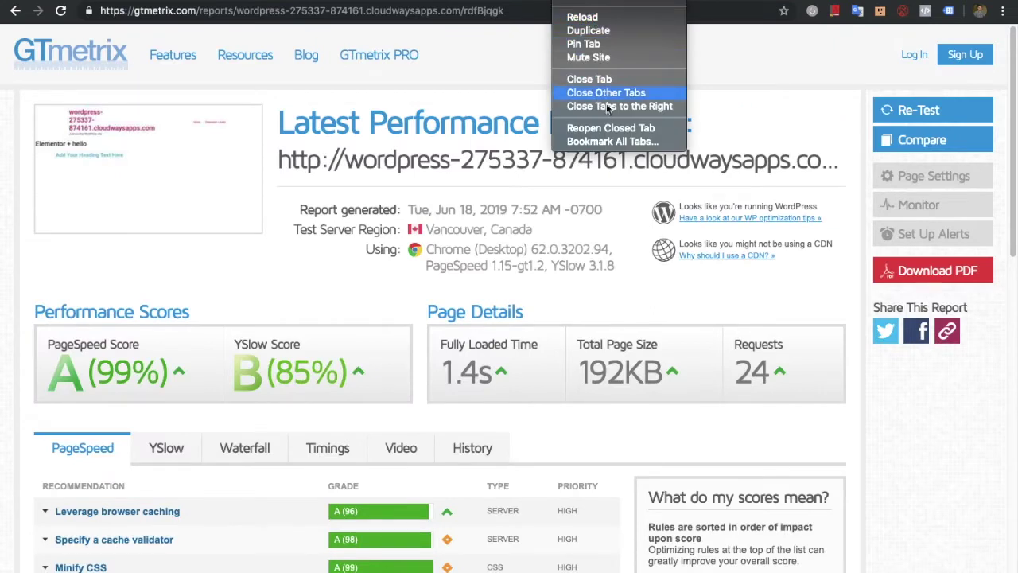
{"action": "left_click", "coordinate": [608, 31]}
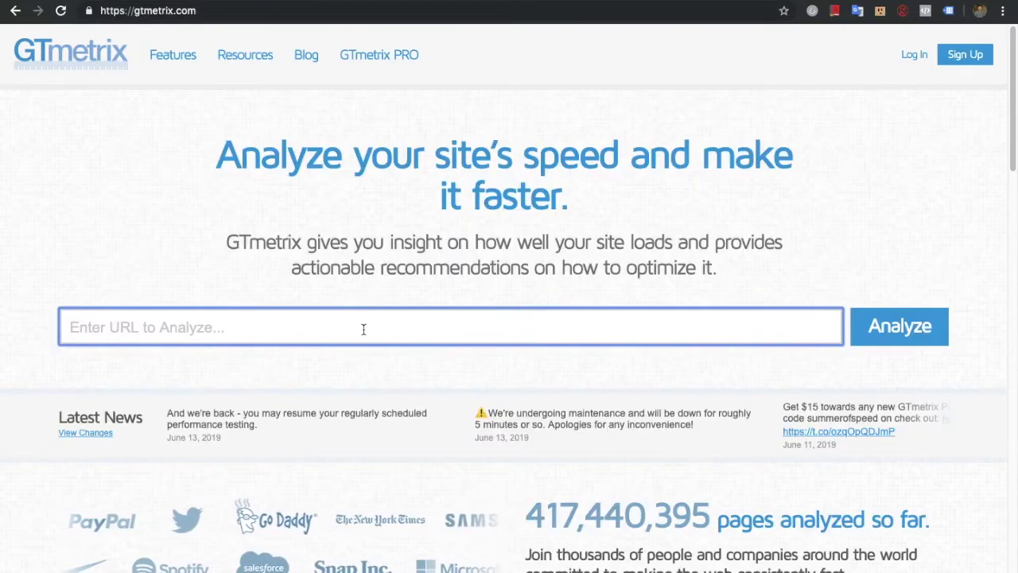
{"action": "left_click", "coordinate": [364, 327]}
{"action": "key", "text": "ctrl+v"}
{"action": "left_click", "coordinate": [899, 324]}
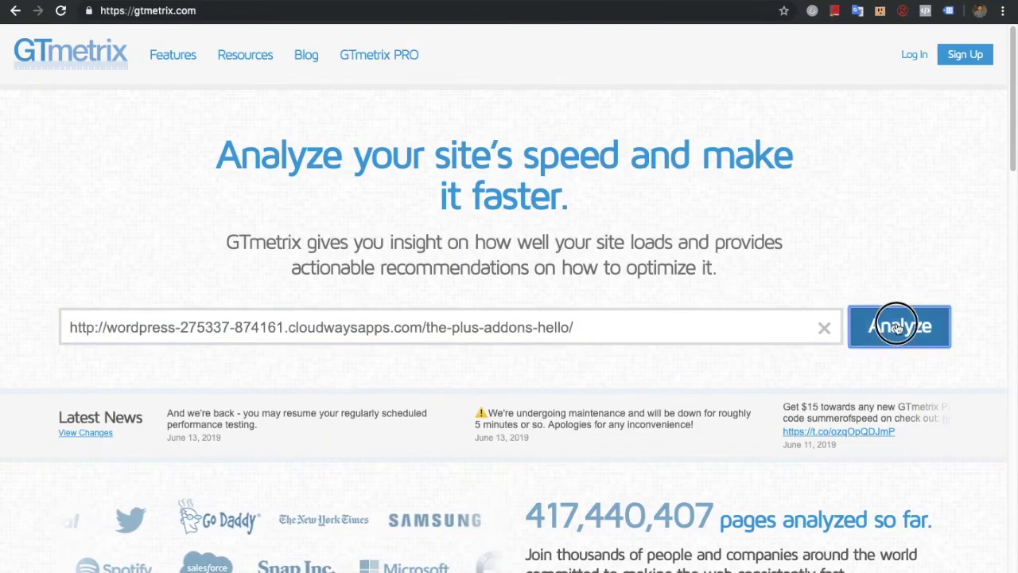
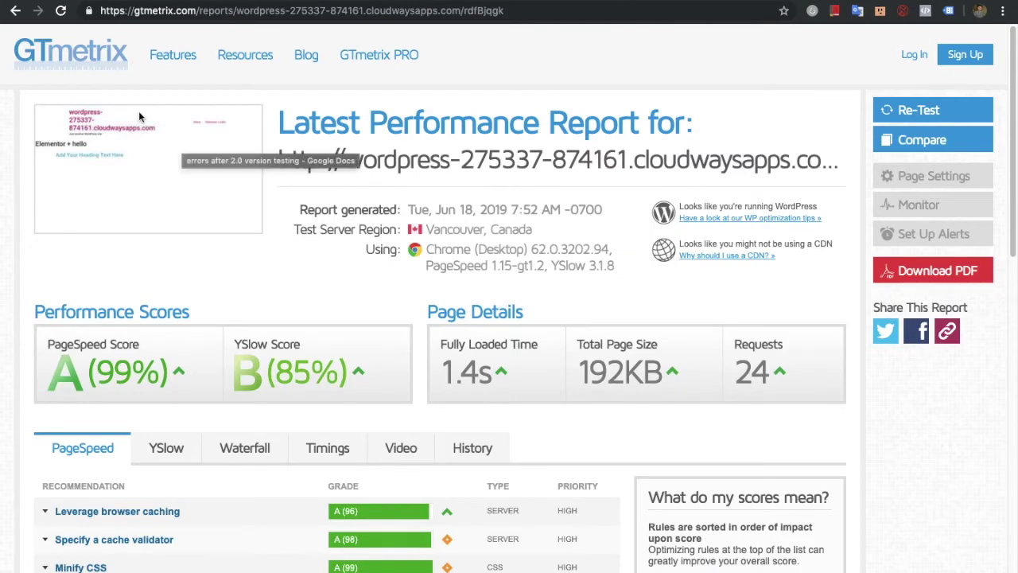
- Switch to the blank WordPress page, title it "The Plus Addons Multiple Widgets + Hello Theme" and publish it
{"action": "left_click", "coordinate": [214, 2]}
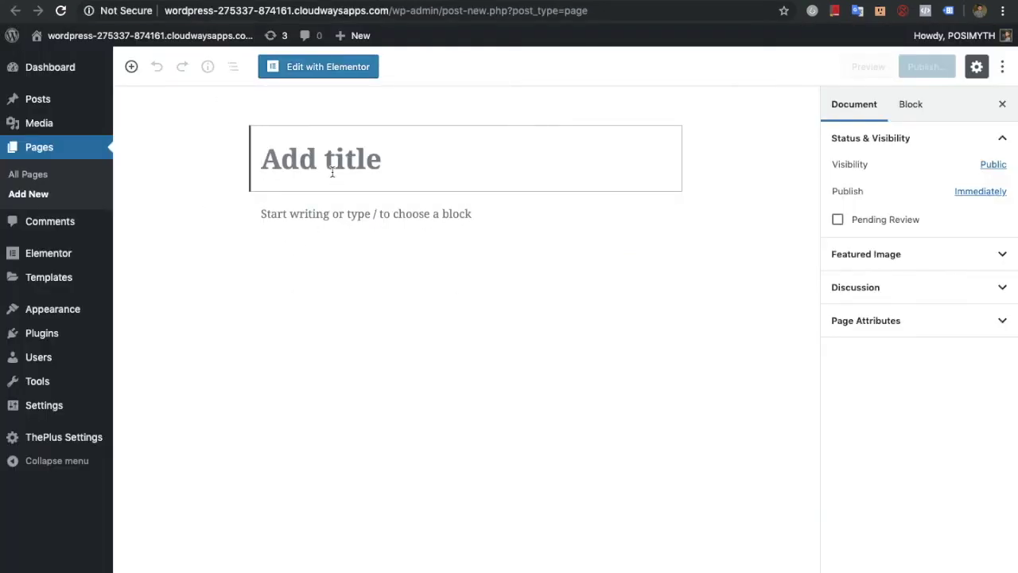
{"action": "type", "text": "The PL"}
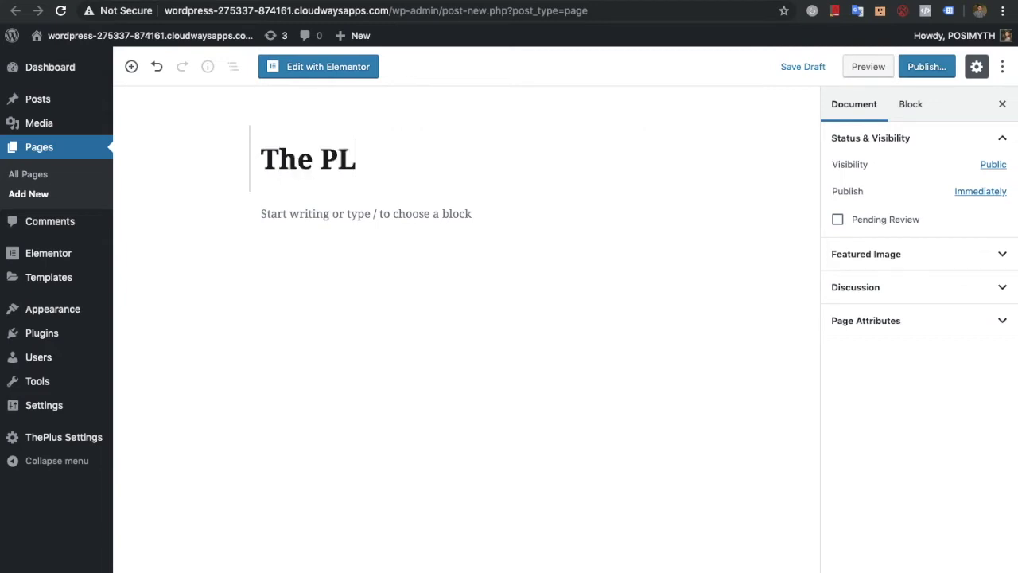
{"action": "key", "text": "BackSpace"}
{"action": "type", "text": "lus "}
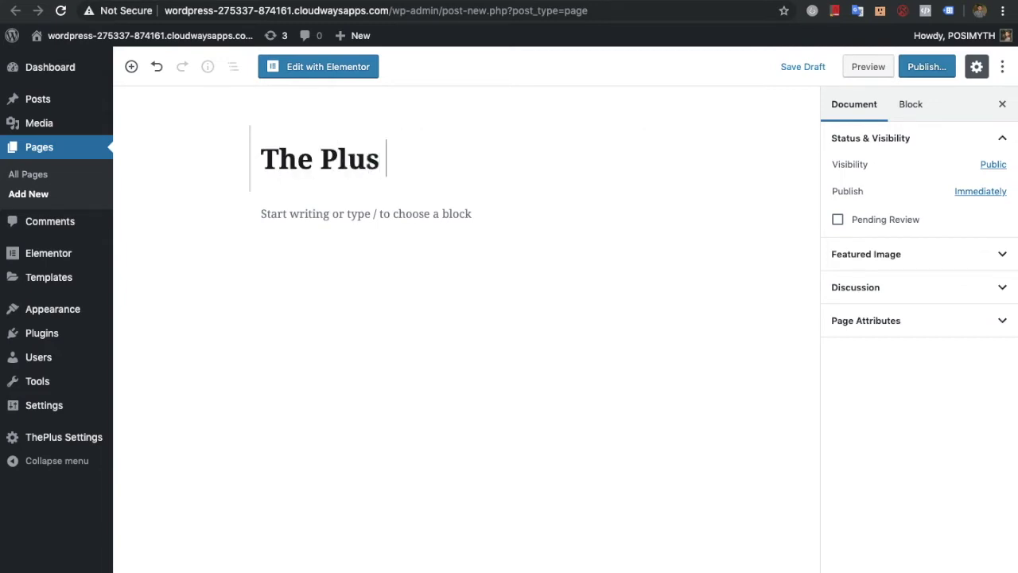
{"action": "type", "text": "Addons Mult"}
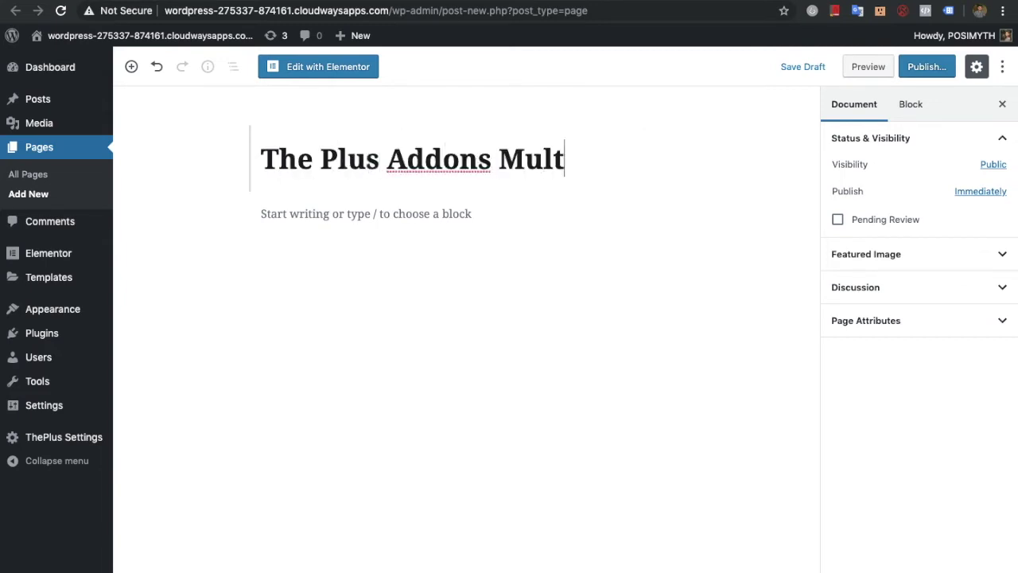
{"action": "type", "text": "iple Widget"}
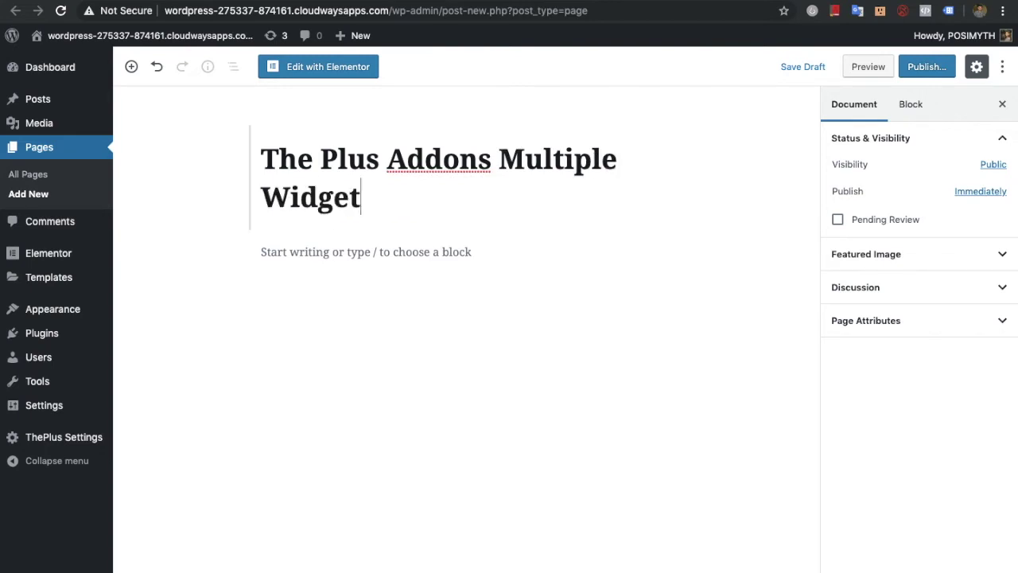
{"action": "type", "text": "s "}
{"action": "type", "text": "+ Hello Theme"}
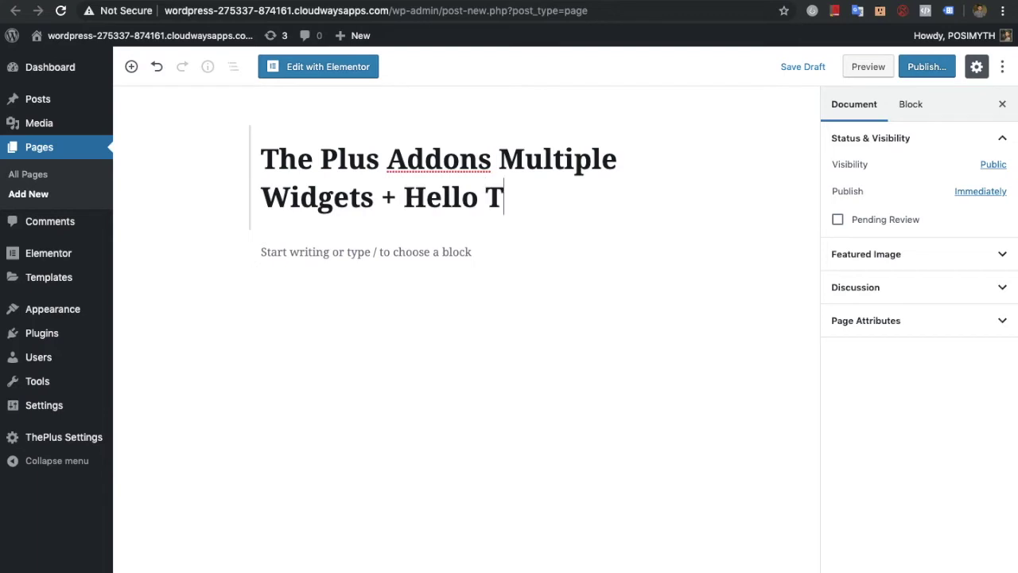
{"action": "left_click", "coordinate": [930, 65]}
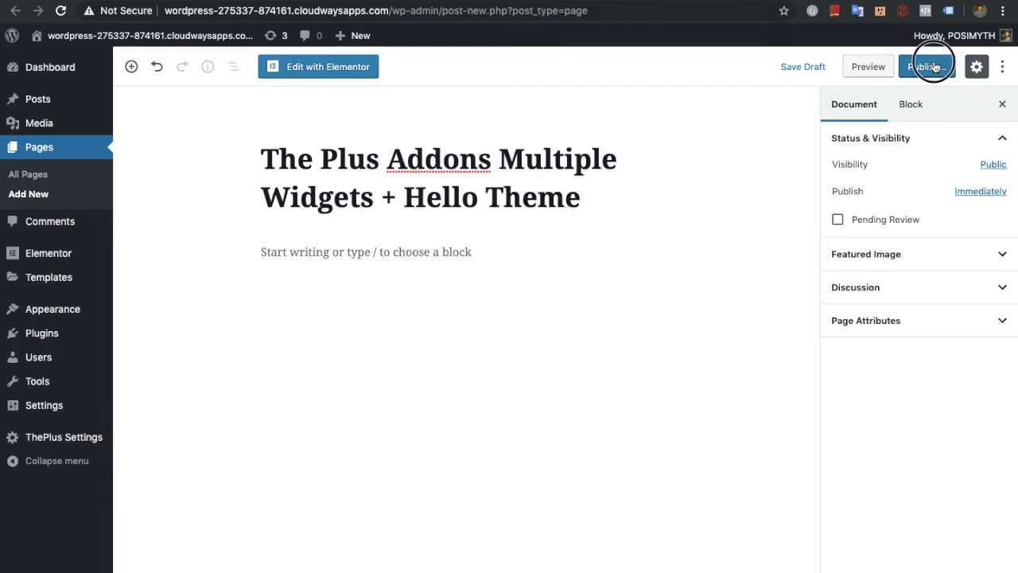
{"action": "left_click", "coordinate": [932, 66]}
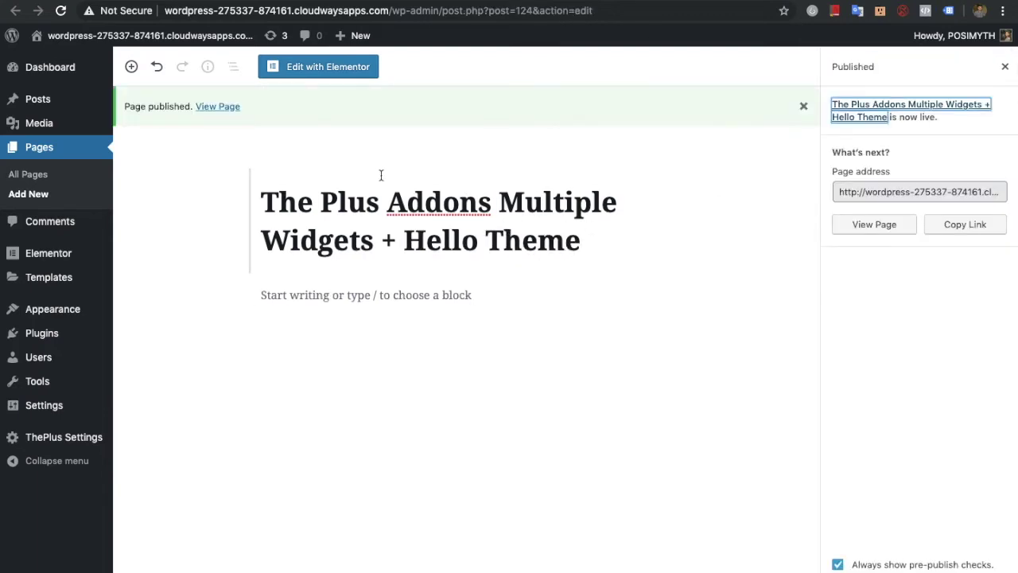
- Open the multiple-widgets page in the Elementor editor and add a TP Text Block from the PlusEssential widgets
{"action": "left_click", "coordinate": [346, 73]}
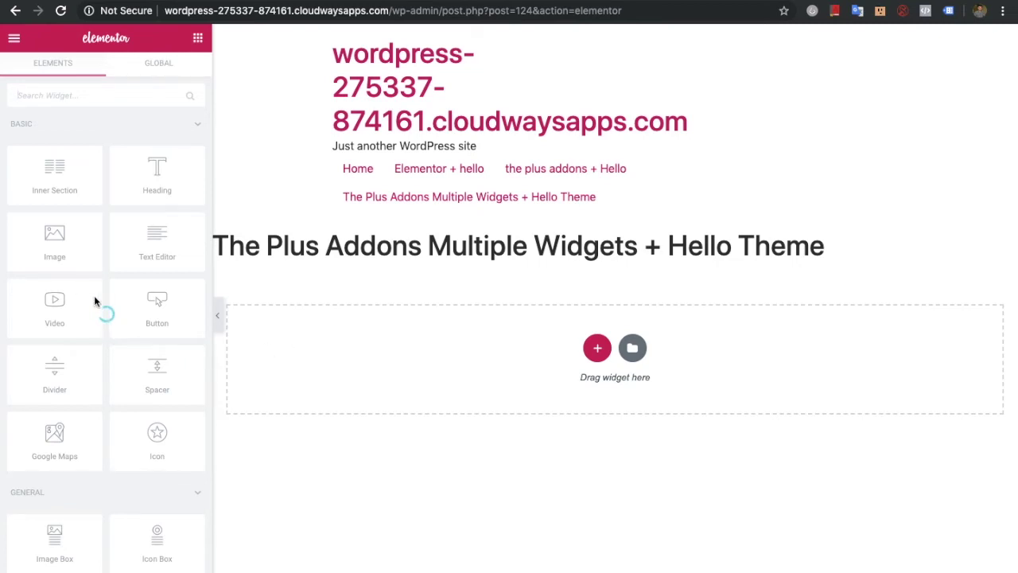
{"action": "left_click", "coordinate": [61, 11]}
{"action": "scroll", "coordinate": [136, 221], "scroll_direction": "down", "scroll_amount": 7}
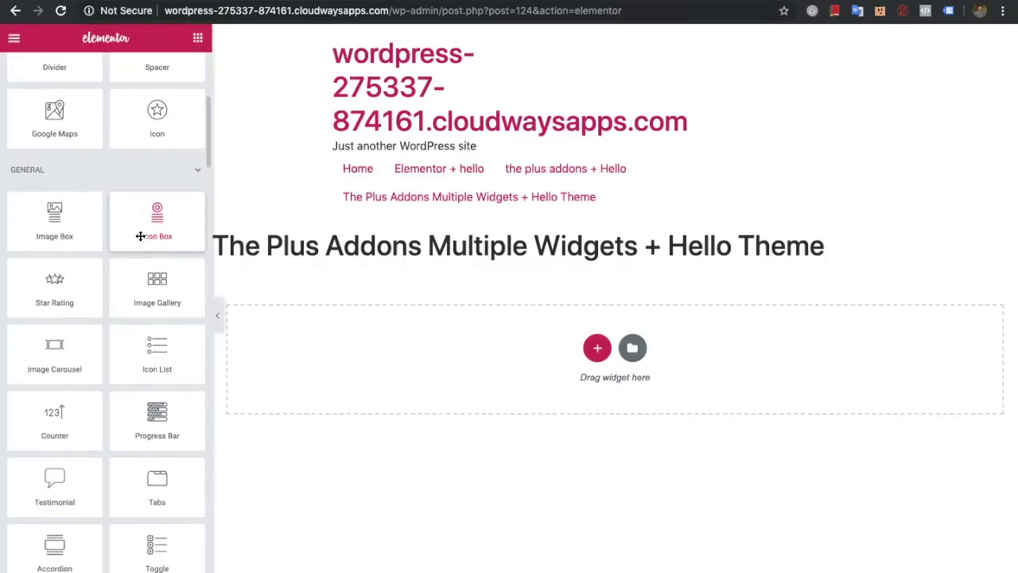
{"action": "scroll", "coordinate": [136, 242], "scroll_direction": "down", "scroll_amount": 2}
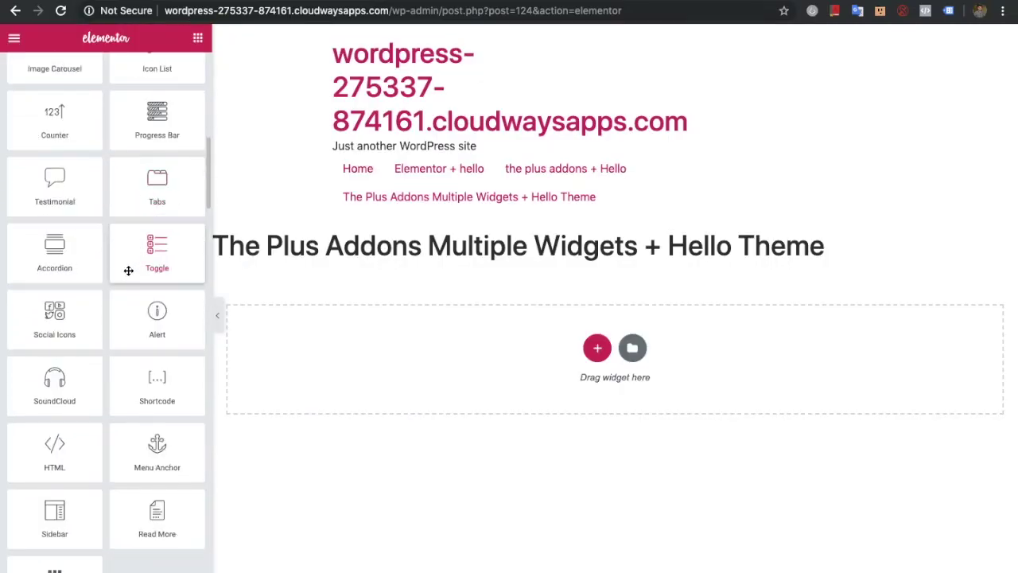
{"action": "scroll", "coordinate": [128, 271], "scroll_direction": "down", "scroll_amount": 1}
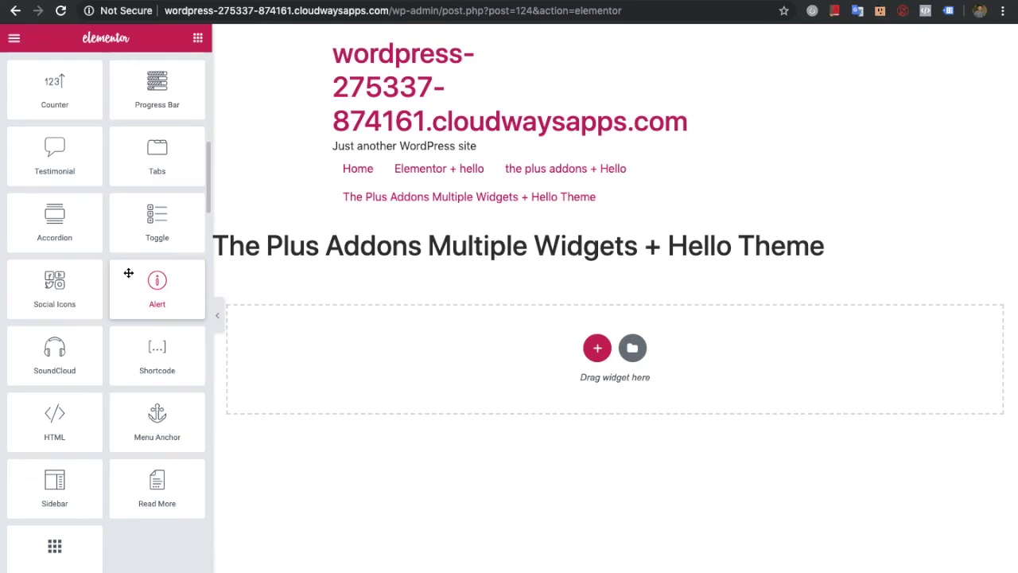
{"action": "scroll", "coordinate": [129, 275], "scroll_direction": "down", "scroll_amount": 8}
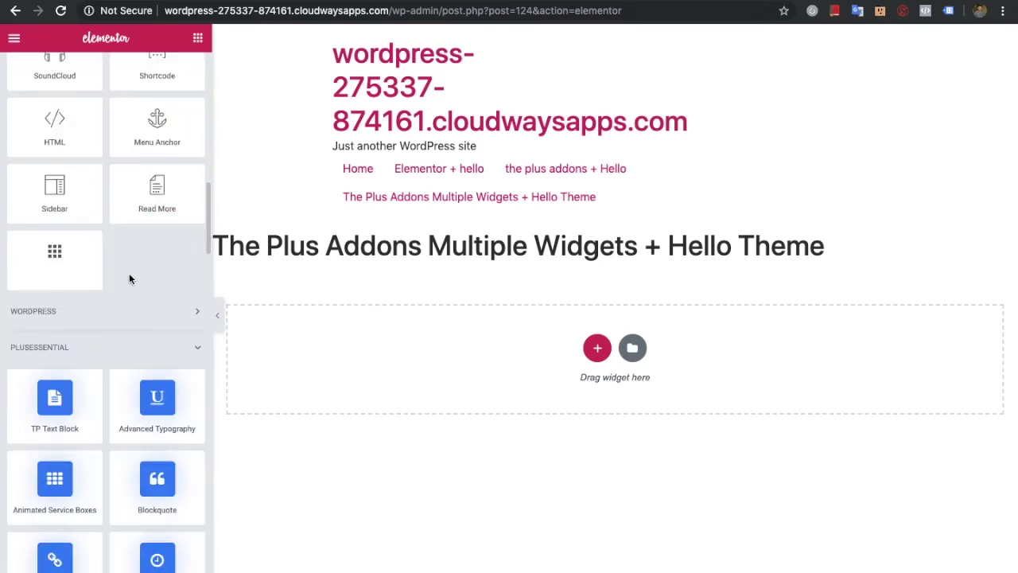
{"action": "scroll", "coordinate": [132, 279], "scroll_direction": "down", "scroll_amount": 1}
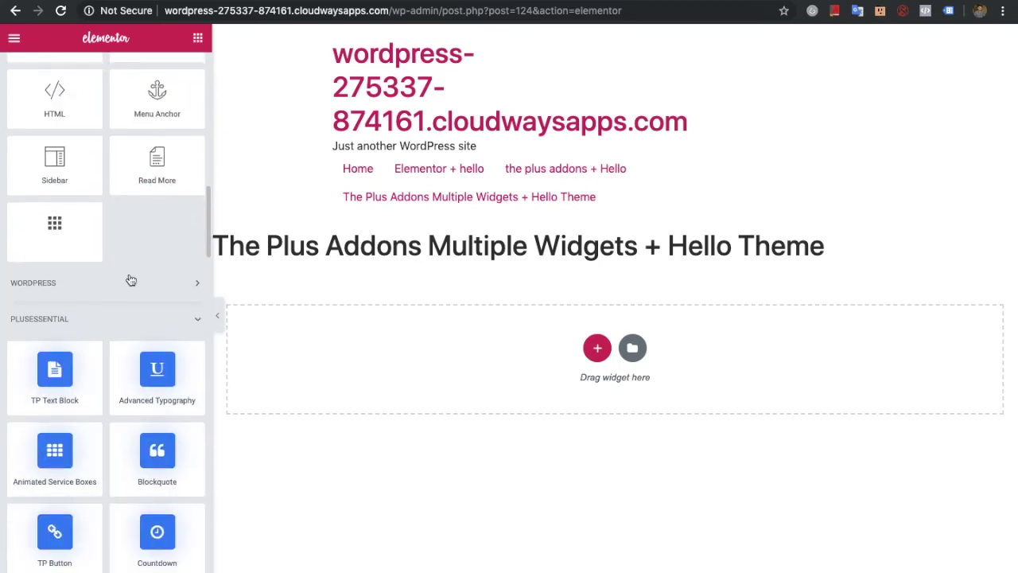
{"action": "scroll", "coordinate": [131, 279], "scroll_direction": "down", "scroll_amount": 4}
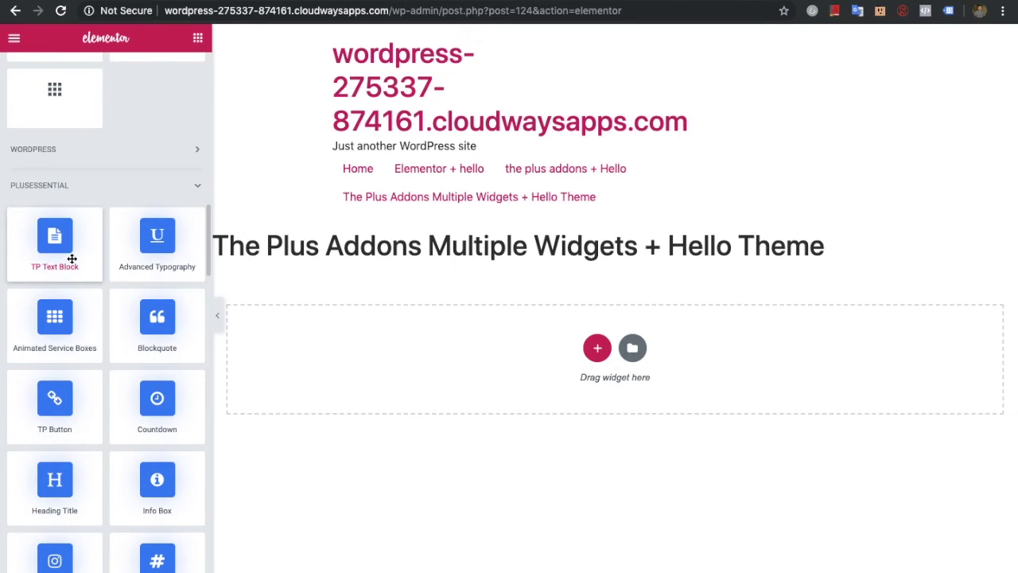
{"action": "left_click_drag", "start_coordinate": [57, 250], "coordinate": [389, 338]}
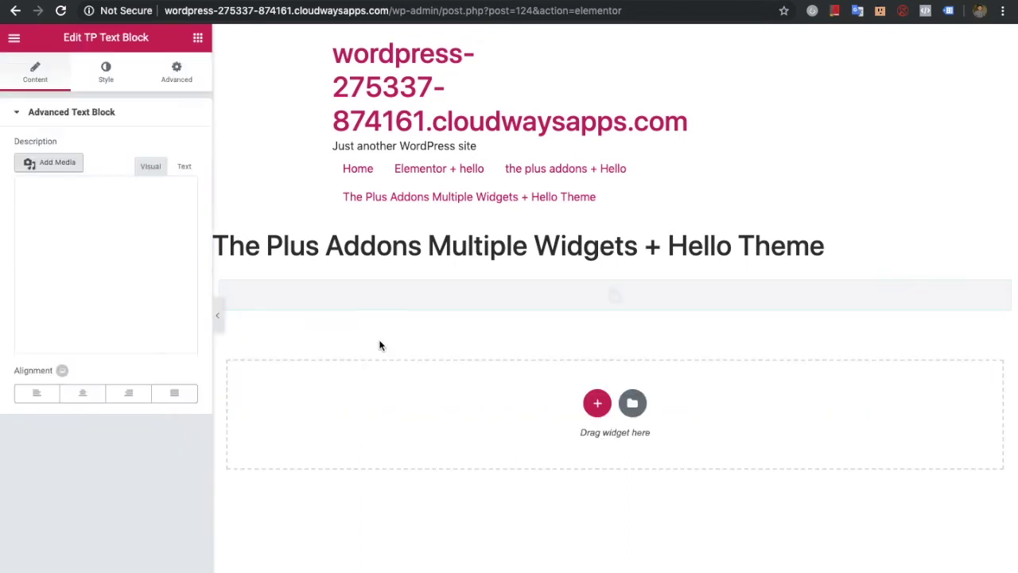
- Add a PlusEssential Blockquote widget below the text block
{"action": "left_click", "coordinate": [197, 38]}
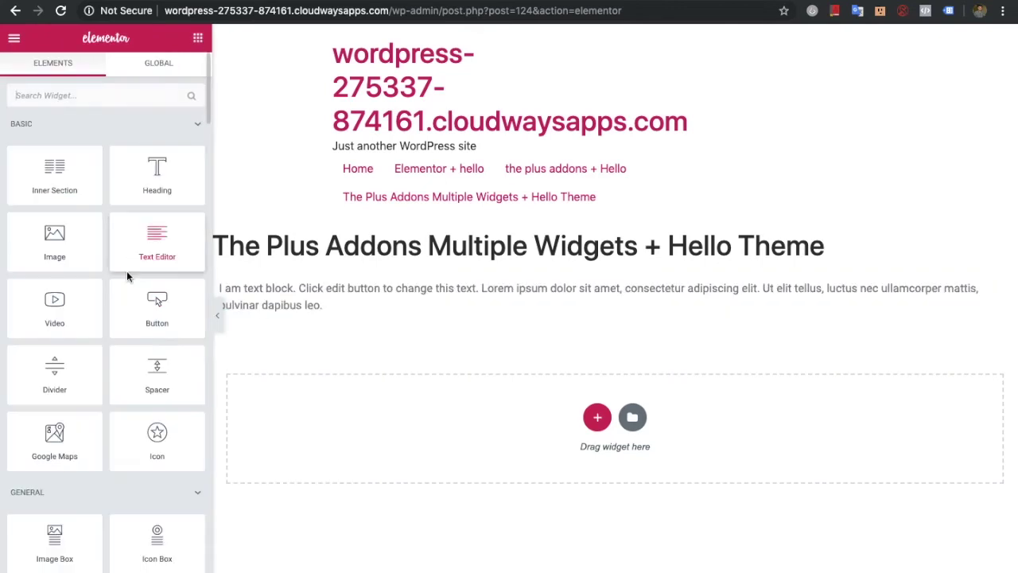
{"action": "scroll", "coordinate": [135, 302], "scroll_direction": "down", "scroll_amount": 5}
{"action": "scroll", "coordinate": [147, 340], "scroll_direction": "down", "scroll_amount": 5}
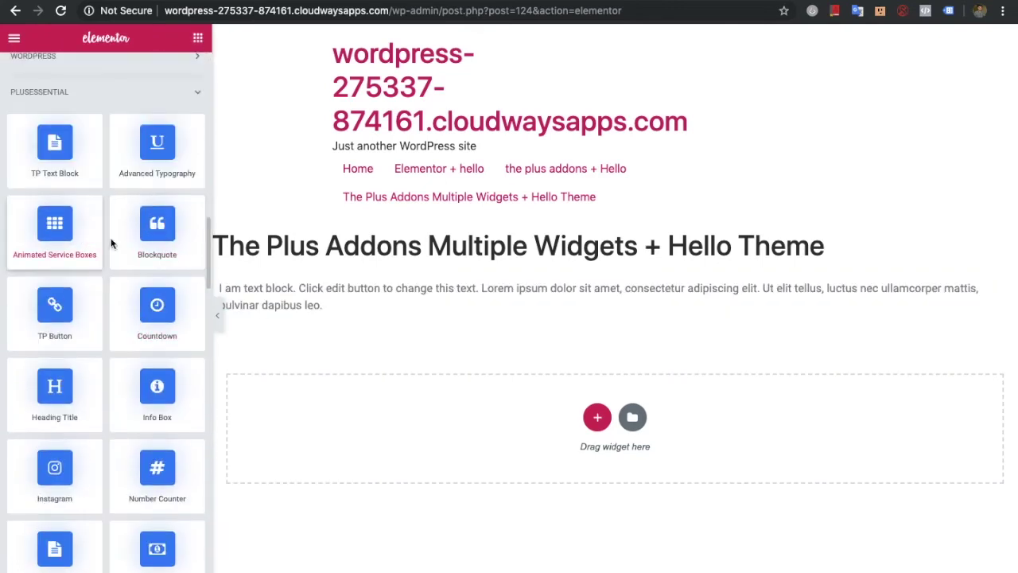
{"action": "left_click_drag", "start_coordinate": [157, 233], "coordinate": [411, 391]}
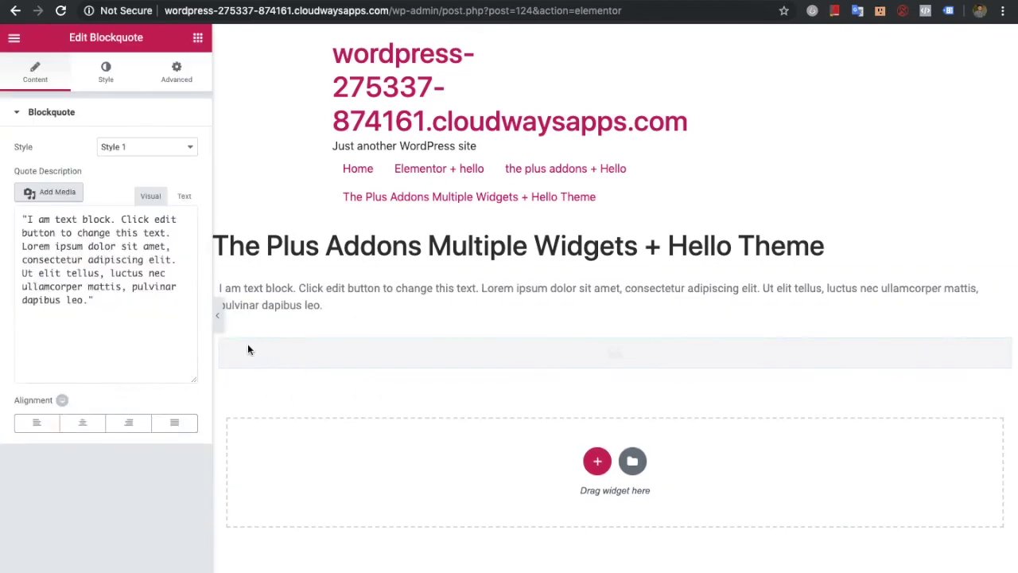
- Add a PlusEssential Number Counter widget below the blockquote
{"action": "left_click", "coordinate": [197, 37]}
{"action": "scroll", "coordinate": [119, 334], "scroll_direction": "down", "scroll_amount": 10}
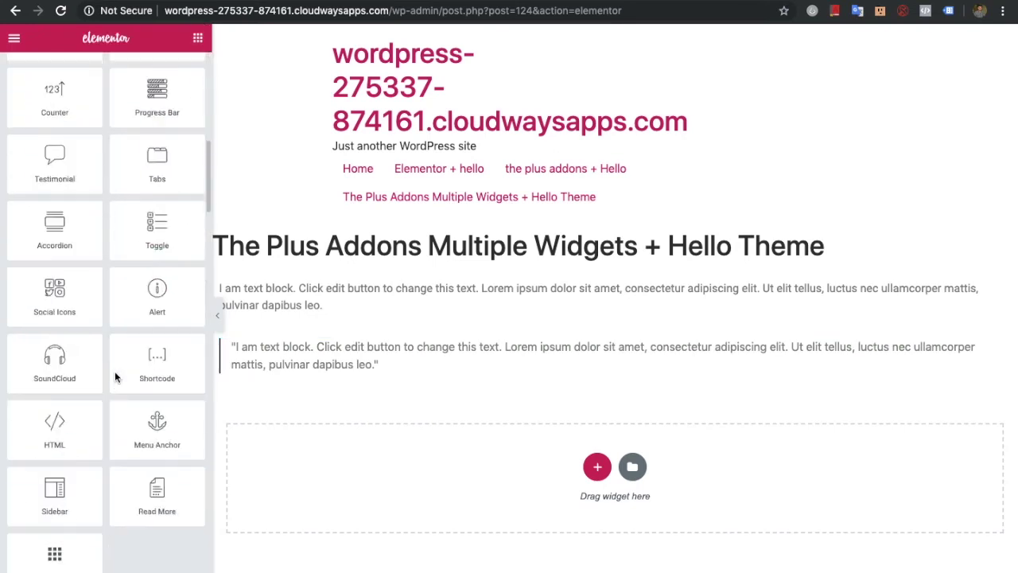
{"action": "scroll", "coordinate": [116, 373], "scroll_direction": "up", "scroll_amount": 4}
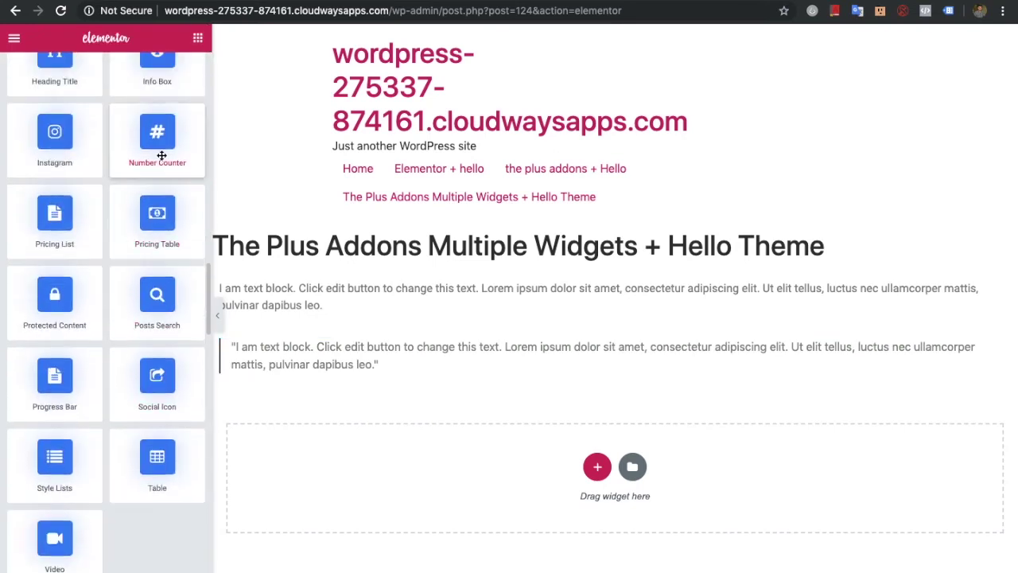
{"action": "left_click_drag", "start_coordinate": [159, 155], "coordinate": [393, 465]}
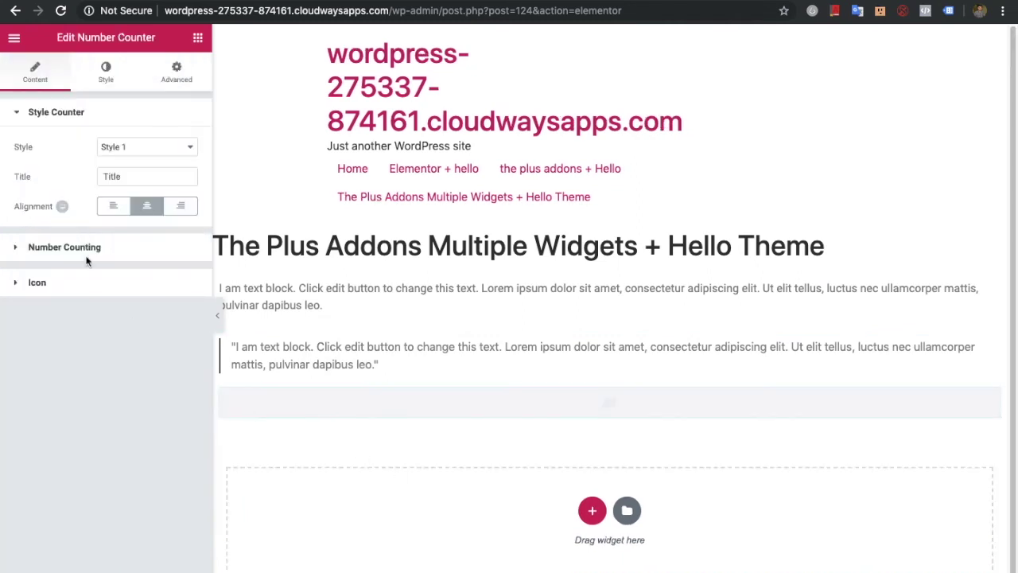
- Add a PlusEssential Posts Search widget below the number counter
{"action": "left_click", "coordinate": [197, 38]}
{"action": "scroll", "coordinate": [109, 407], "scroll_direction": "down", "scroll_amount": 4}
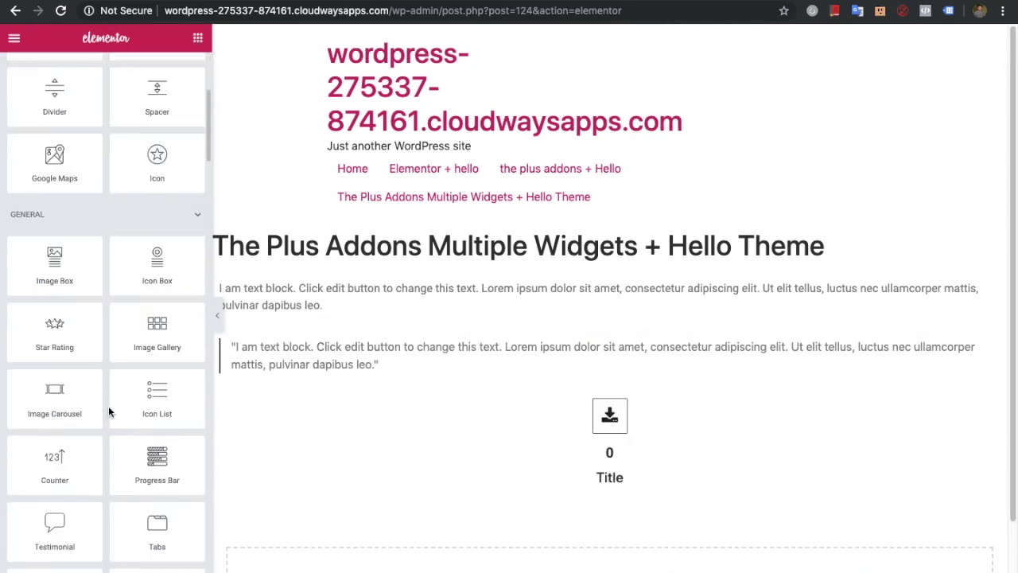
{"action": "scroll", "coordinate": [109, 411], "scroll_direction": "down", "scroll_amount": 10}
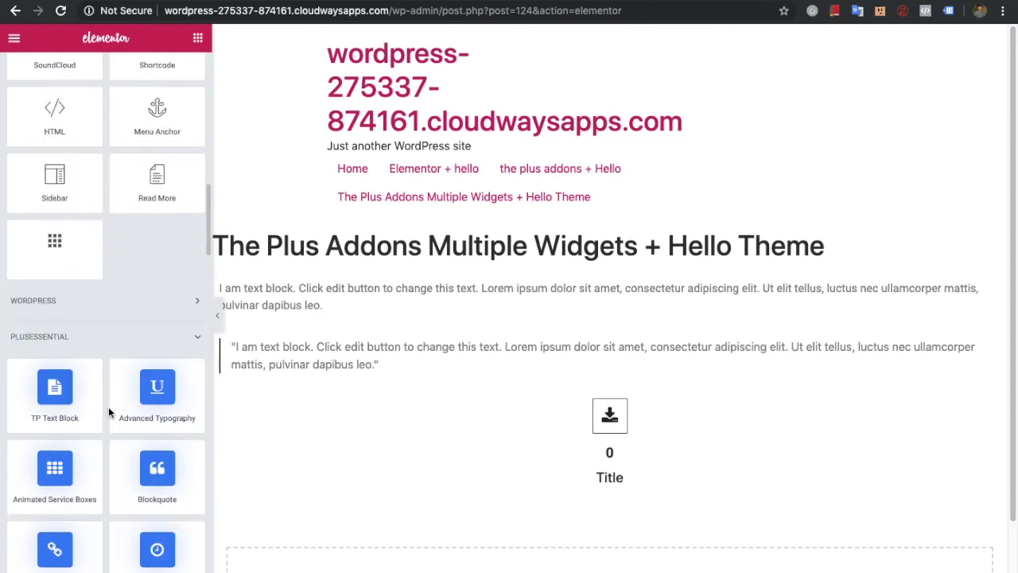
{"action": "scroll", "coordinate": [109, 410], "scroll_direction": "down", "scroll_amount": 3}
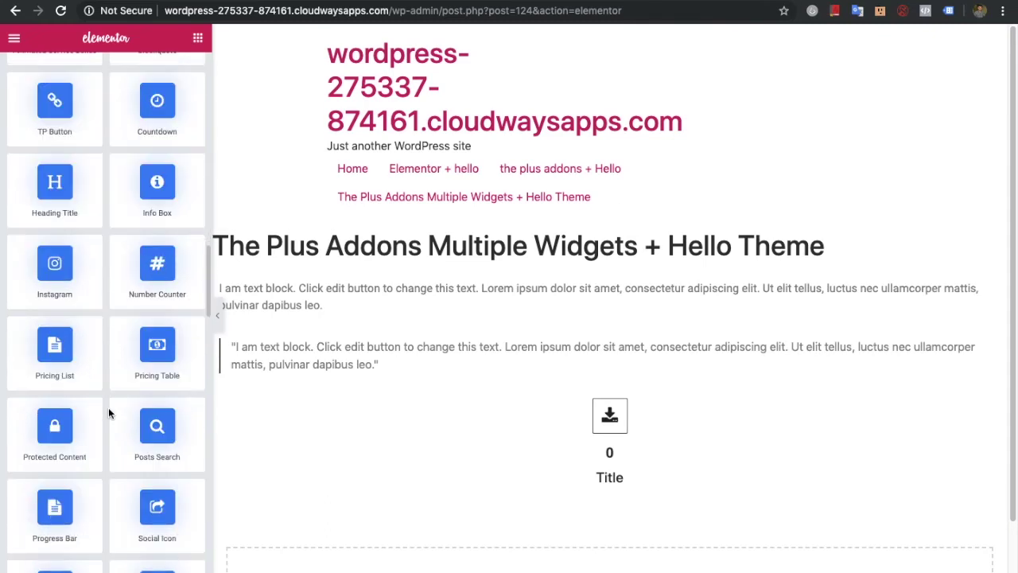
{"action": "left_click_drag", "start_coordinate": [145, 405], "coordinate": [419, 487]}
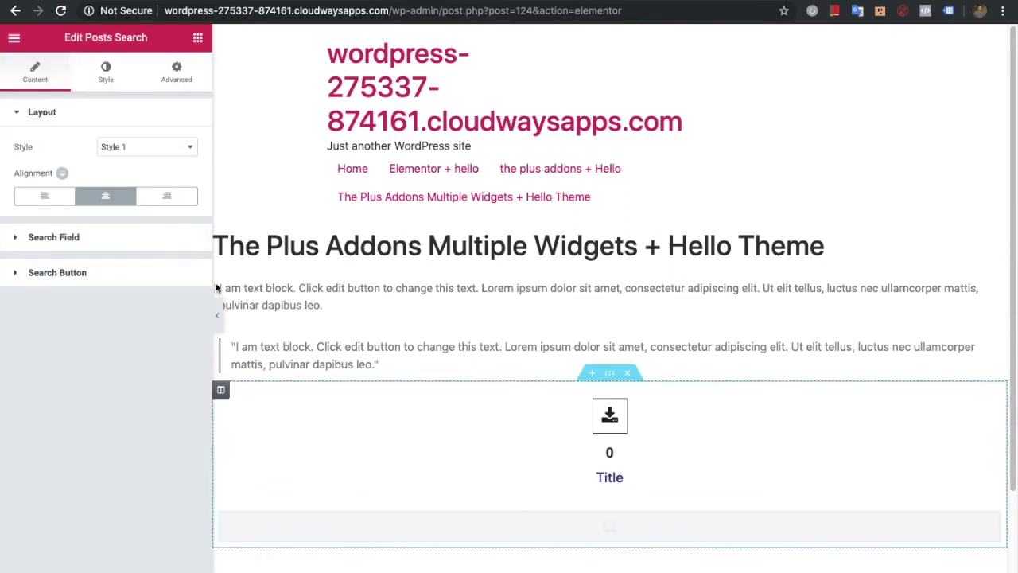
- Add a PlusCreatives Creative Image widget between the number counter and the posts search, keeping its image style as Creative Image
{"action": "left_click", "coordinate": [199, 40]}
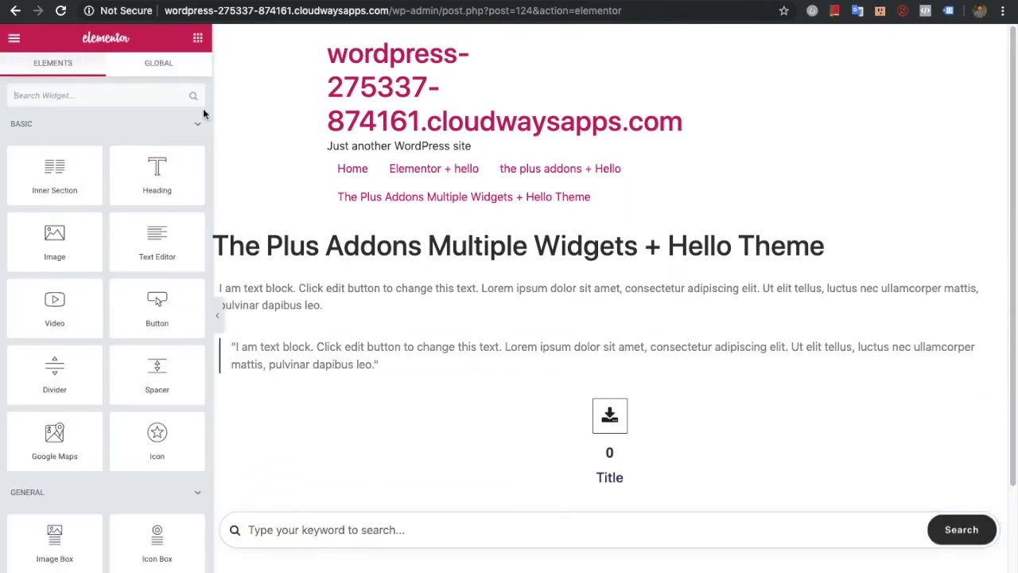
{"action": "scroll", "coordinate": [113, 322], "scroll_direction": "down", "scroll_amount": 10}
{"action": "scroll", "coordinate": [113, 324], "scroll_direction": "down", "scroll_amount": 5}
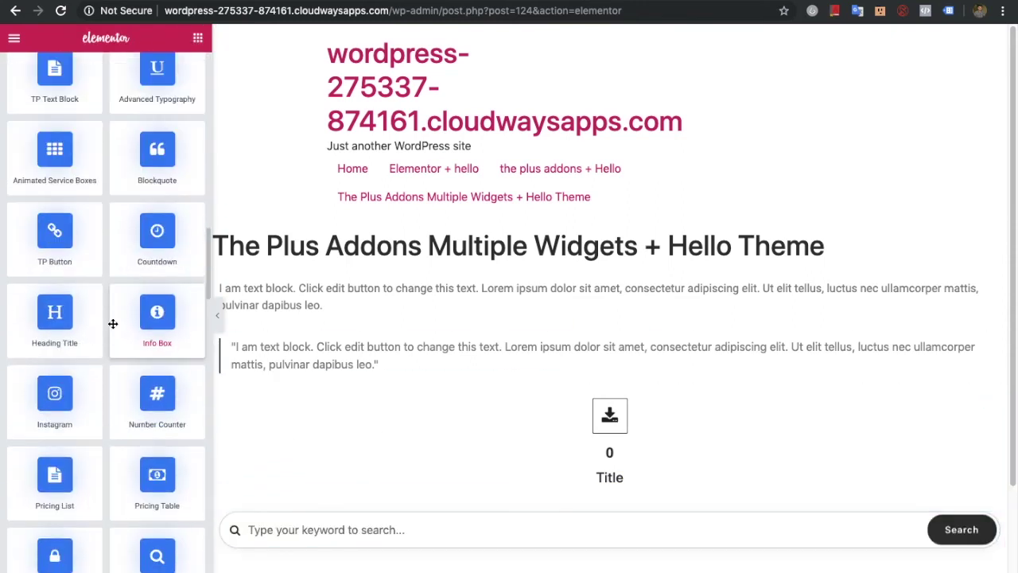
{"action": "scroll", "coordinate": [113, 324], "scroll_direction": "down", "scroll_amount": 1}
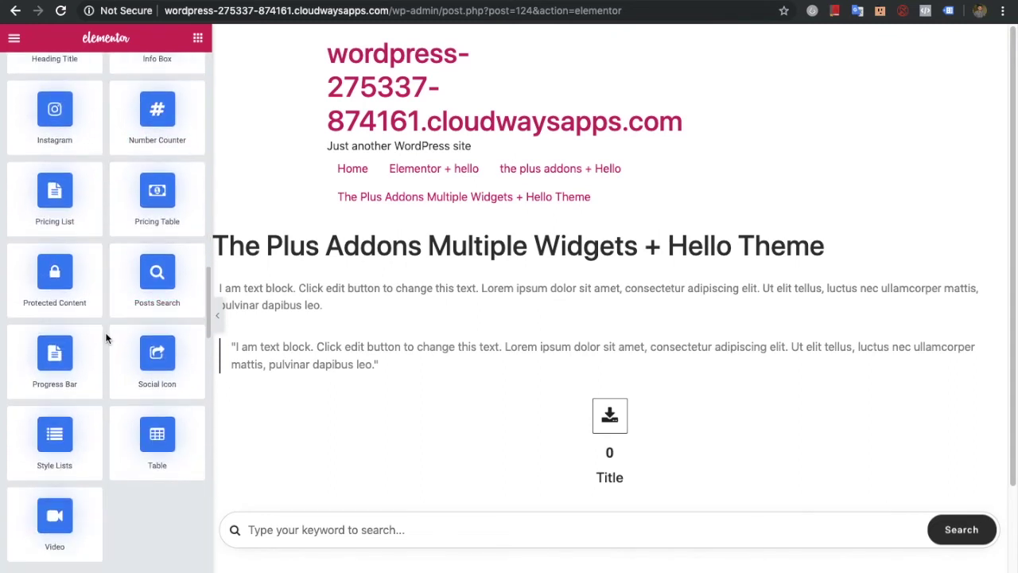
{"action": "scroll", "coordinate": [106, 339], "scroll_direction": "down", "scroll_amount": 10}
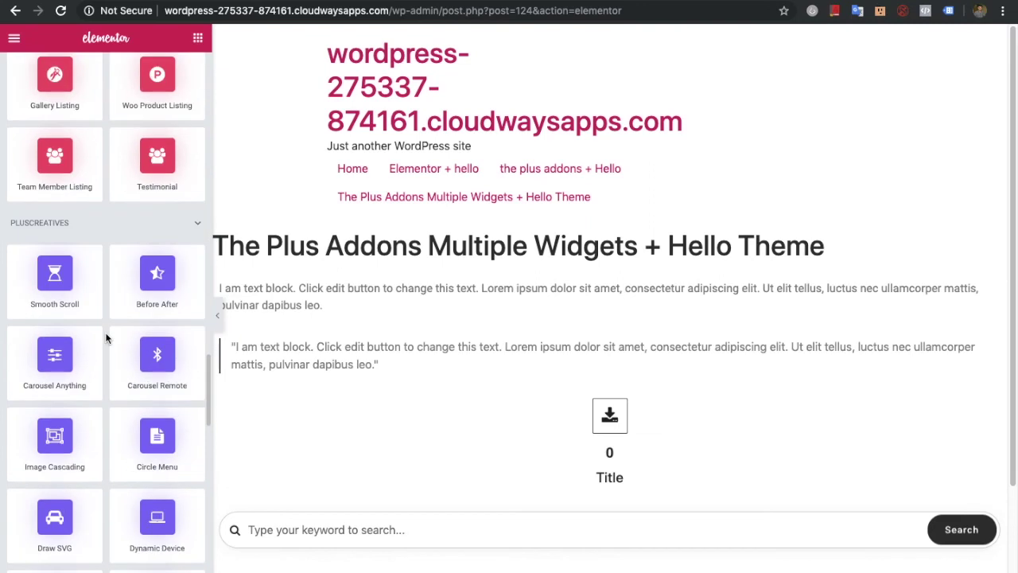
{"action": "scroll", "coordinate": [105, 339], "scroll_direction": "down", "scroll_amount": 3}
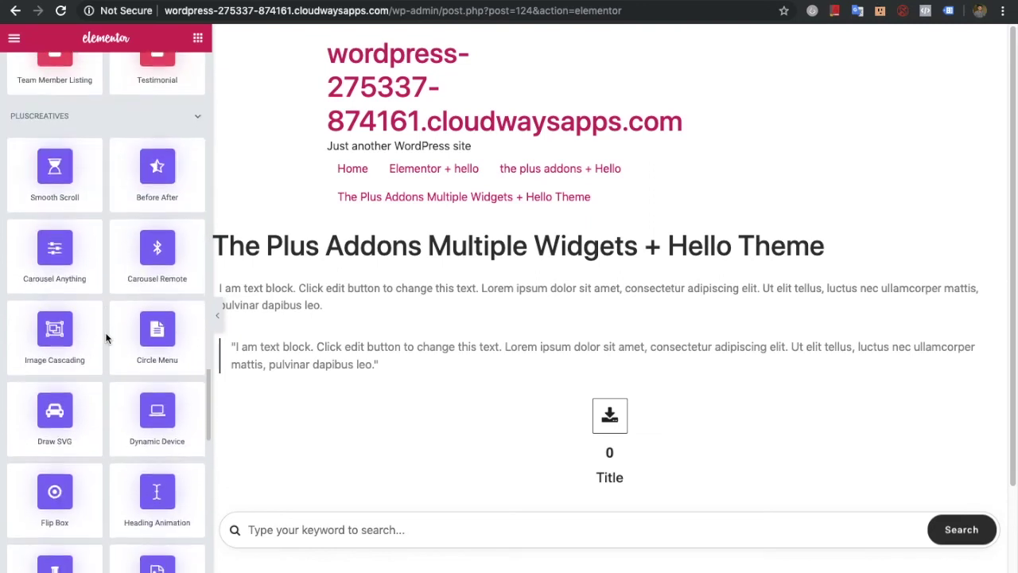
{"action": "scroll", "coordinate": [106, 339], "scroll_direction": "down", "scroll_amount": 3}
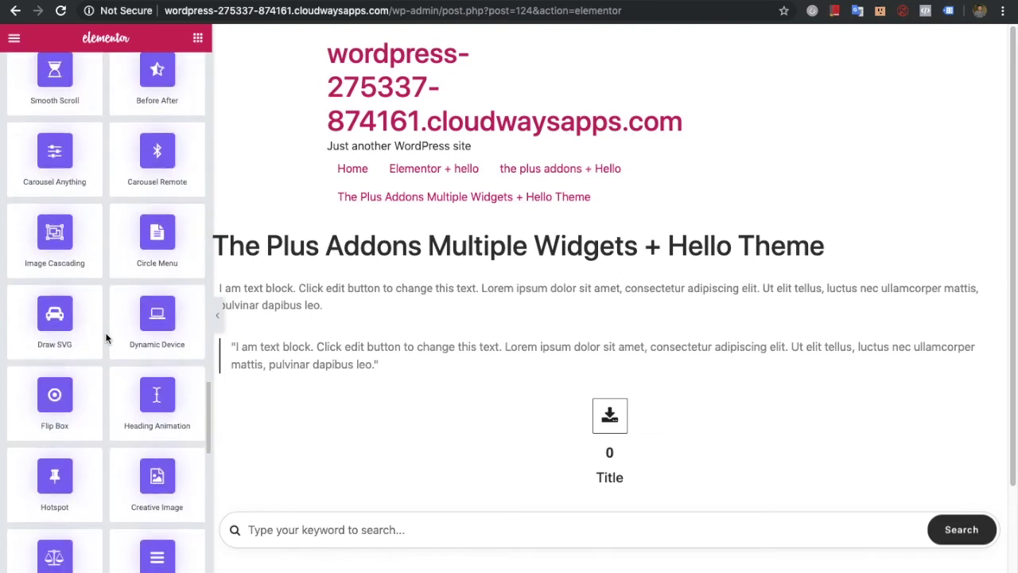
{"action": "scroll", "coordinate": [106, 339], "scroll_direction": "down", "scroll_amount": 2}
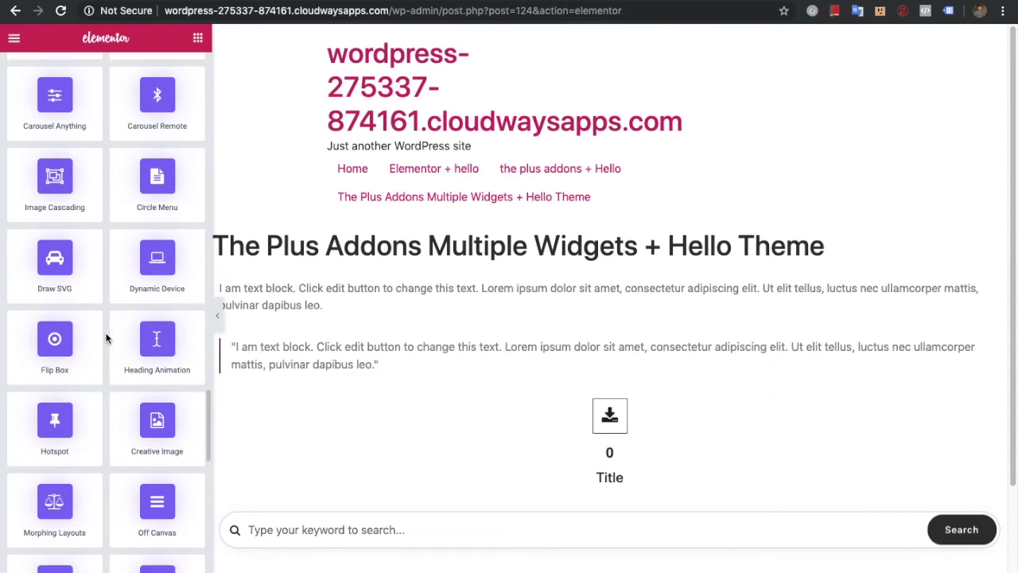
{"action": "left_click_drag", "start_coordinate": [136, 367], "coordinate": [362, 509]}
{"action": "left_click", "coordinate": [138, 151]}
{"action": "left_click", "coordinate": [136, 147]}
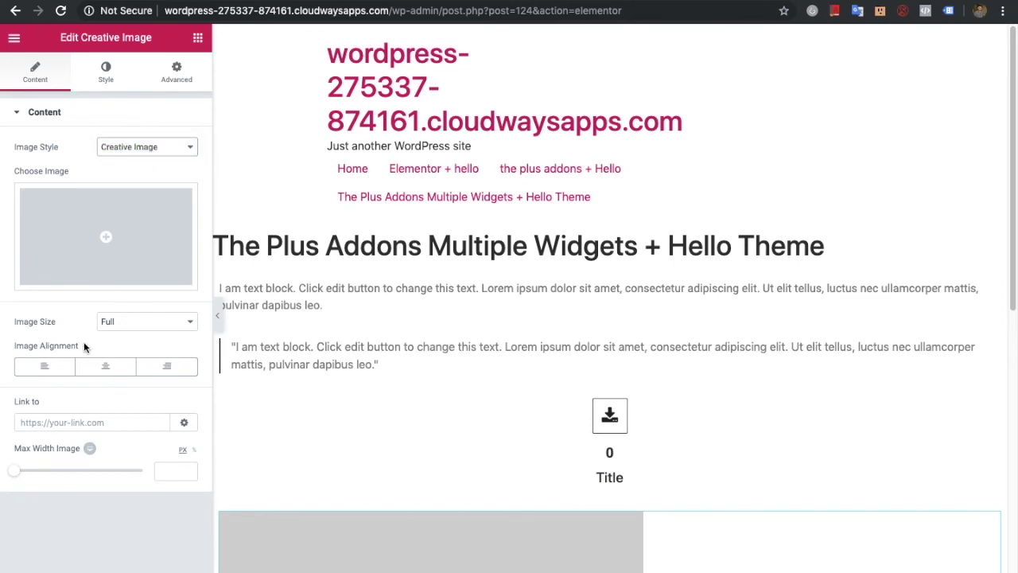
- Try the Scroll Image and Mask Image Shape options in the Creative Image's style settings, switching each back off
{"action": "left_click", "coordinate": [105, 73]}
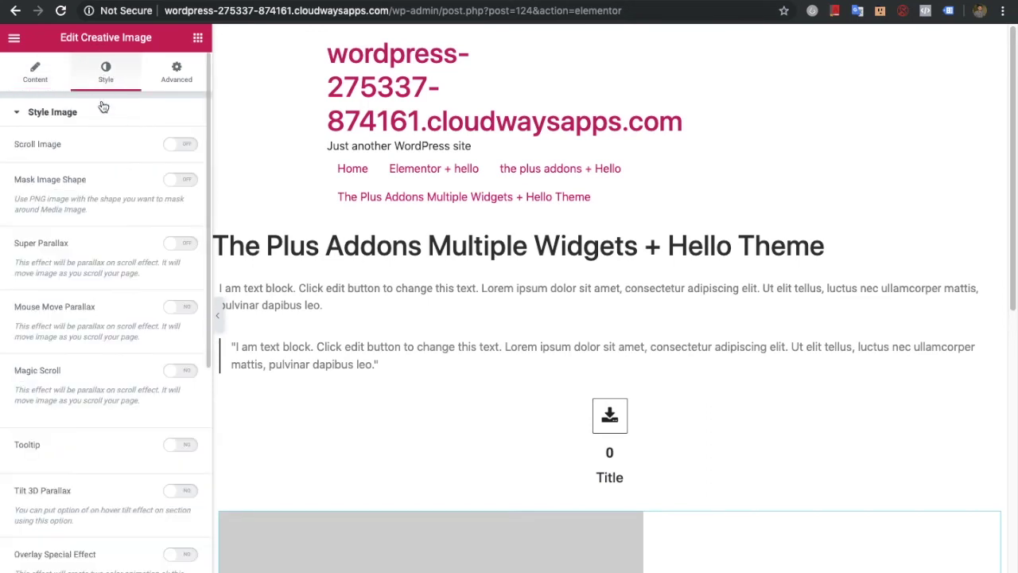
{"action": "scroll", "coordinate": [83, 274], "scroll_direction": "down", "scroll_amount": 5}
{"action": "scroll", "coordinate": [95, 358], "scroll_direction": "up", "scroll_amount": 5}
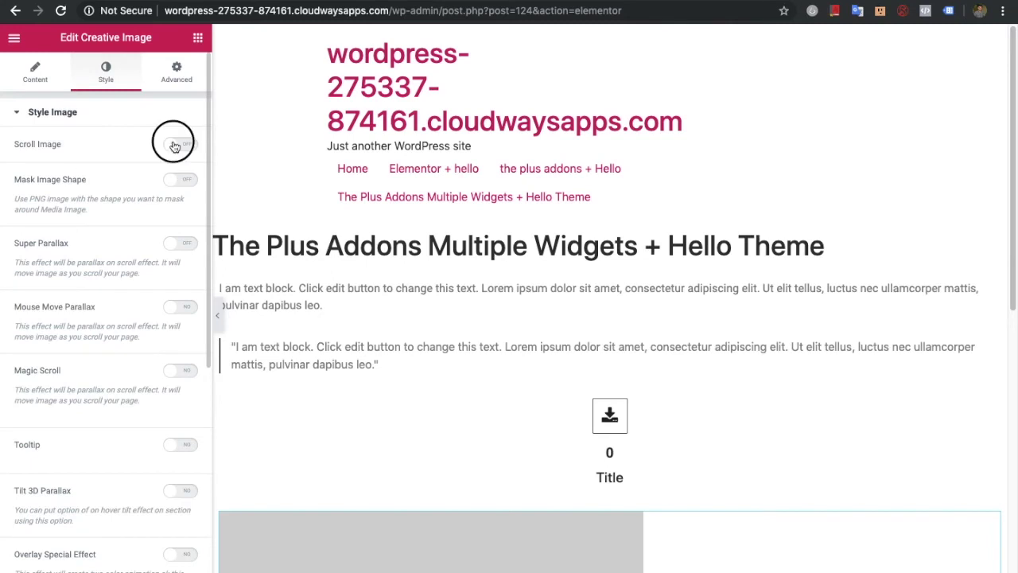
{"action": "left_click", "coordinate": [174, 145]}
{"action": "left_click", "coordinate": [176, 145]}
{"action": "left_click", "coordinate": [178, 183]}
{"action": "left_click", "coordinate": [178, 183]}
{"action": "scroll", "coordinate": [177, 265], "scroll_direction": "down", "scroll_amount": 5}
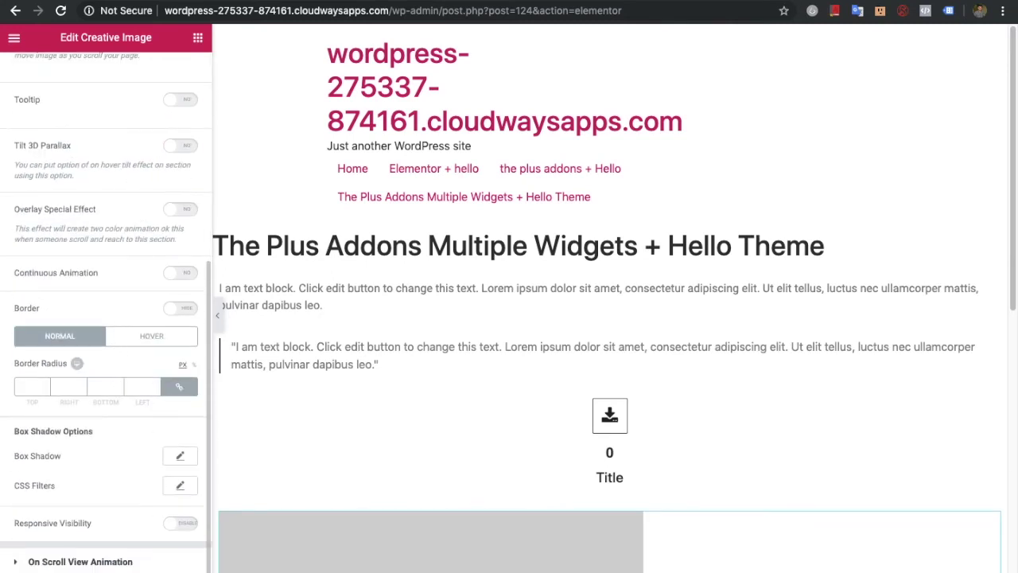
{"action": "scroll", "coordinate": [424, 390], "scroll_direction": "down", "scroll_amount": 5}
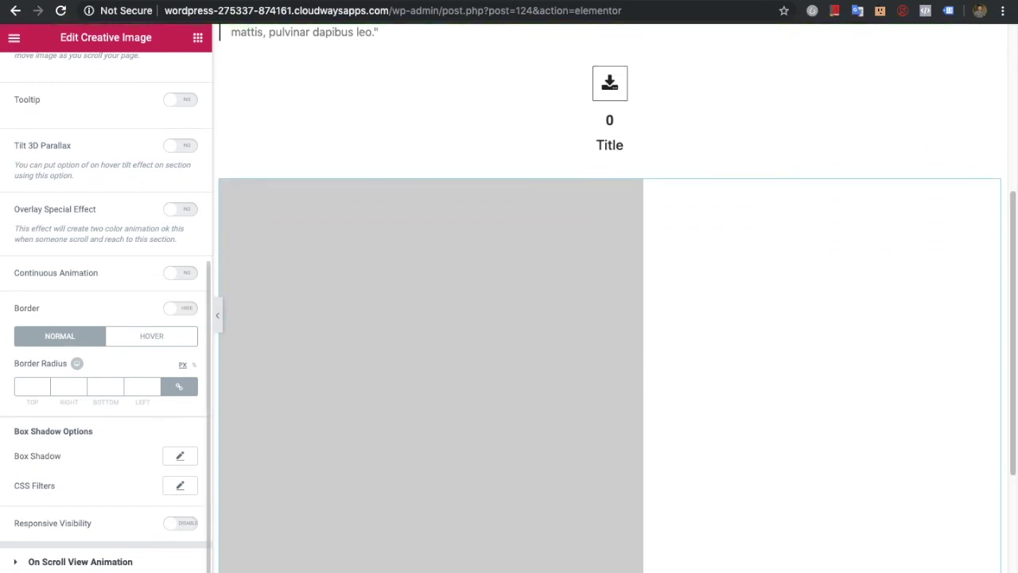
- Preview the multiple-widgets page and copy its address without the preview parameters
{"action": "left_click", "coordinate": [117, 570]}
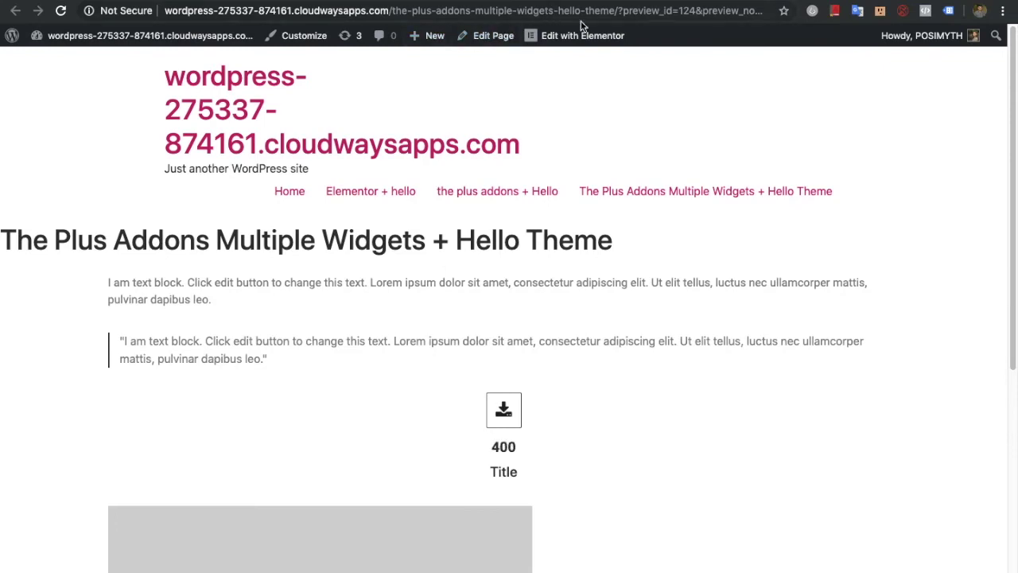
{"action": "left_click_drag", "start_coordinate": [618, 12], "coordinate": [163, 17]}
{"action": "key", "text": "super+c"}
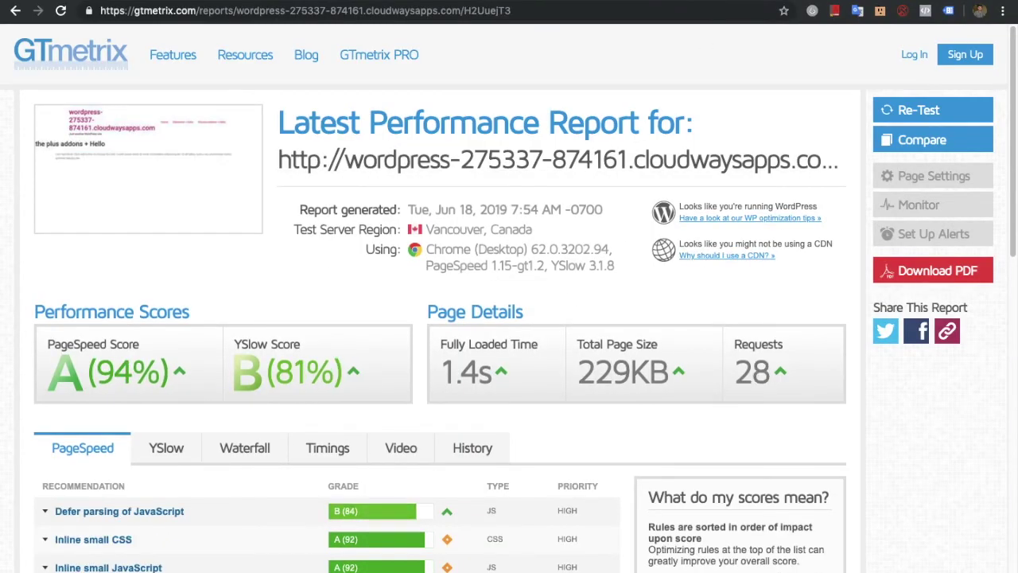
- Duplicate the one-widget GTmetrix report tab and analyze the copied the-plus-addons-multiple-widgets-hello-theme address from the GTmetrix home page
{"action": "right_click", "coordinate": [689, 3]}
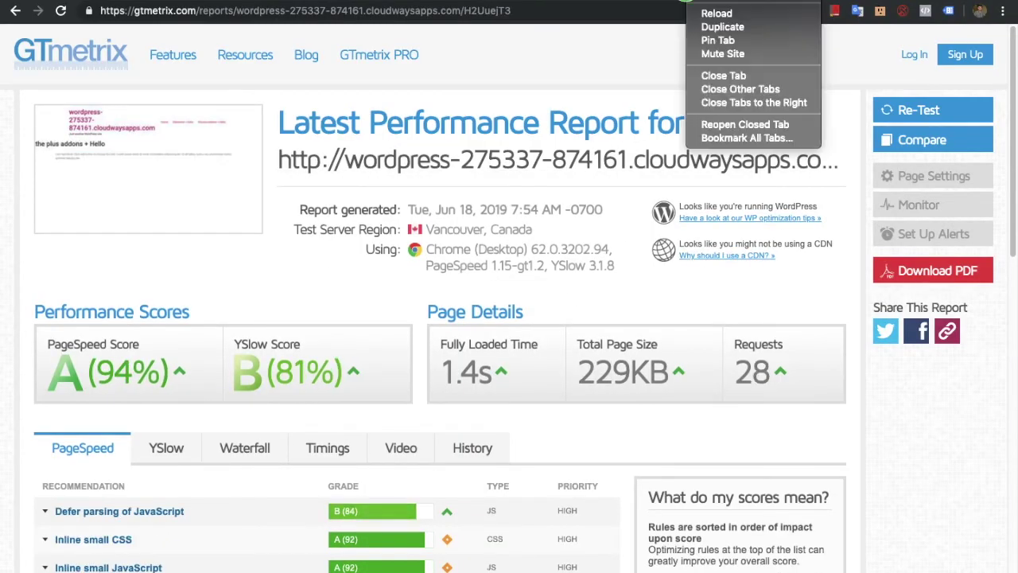
{"action": "left_click", "coordinate": [721, 28]}
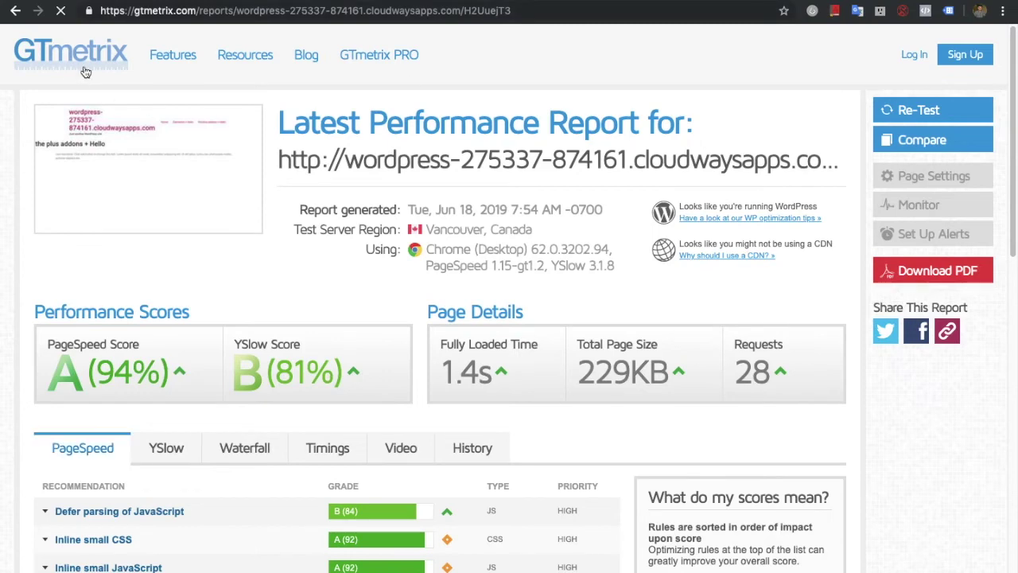
{"action": "left_click", "coordinate": [84, 66]}
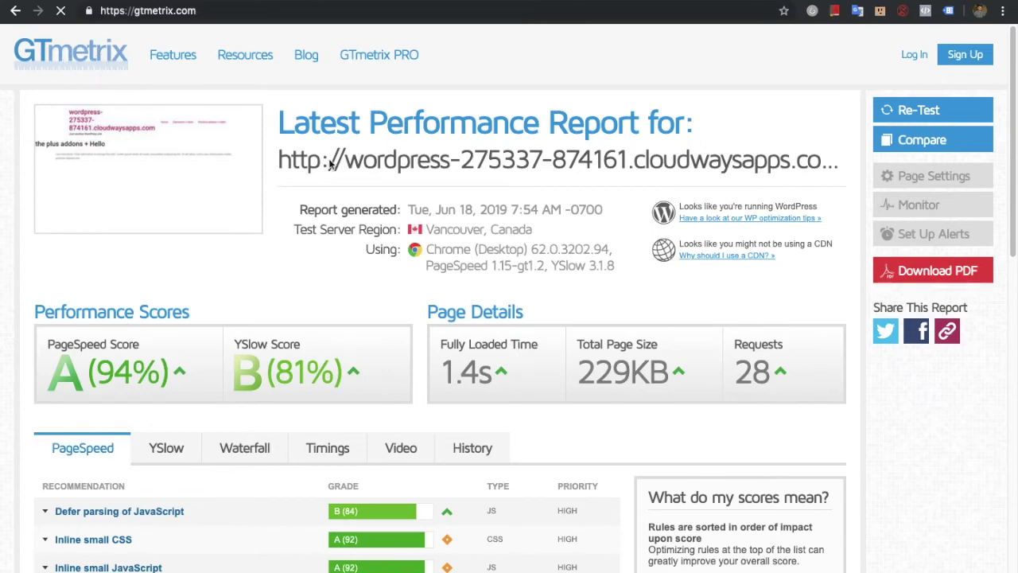
{"action": "key", "text": "super+v"}
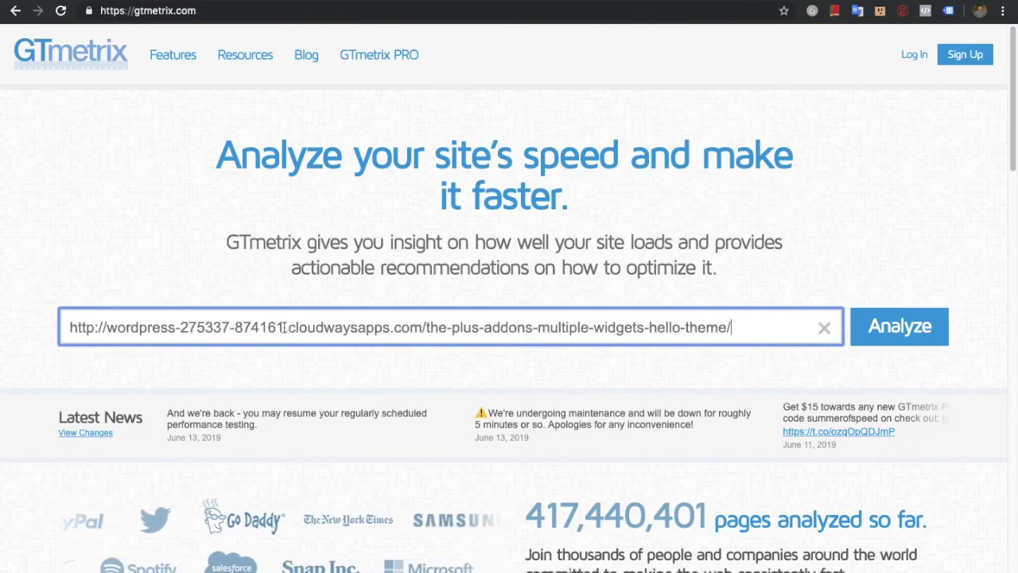
{"action": "left_click", "coordinate": [868, 323]}
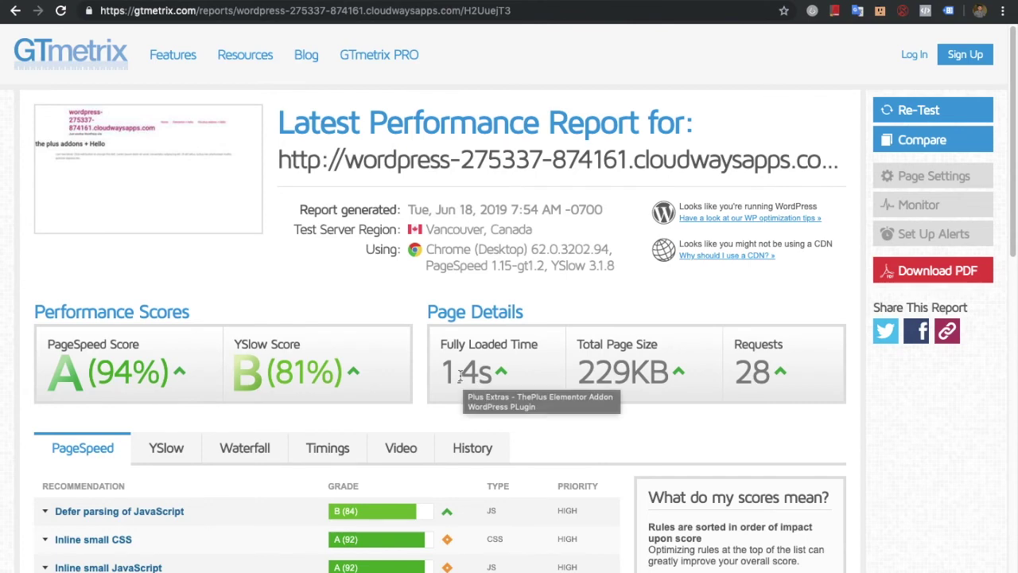
- Check the fully loaded time in the one-widget report and look over the widgets on the multiple-widgets page preview
{"action": "left_click_drag", "start_coordinate": [443, 374], "coordinate": [494, 374]}
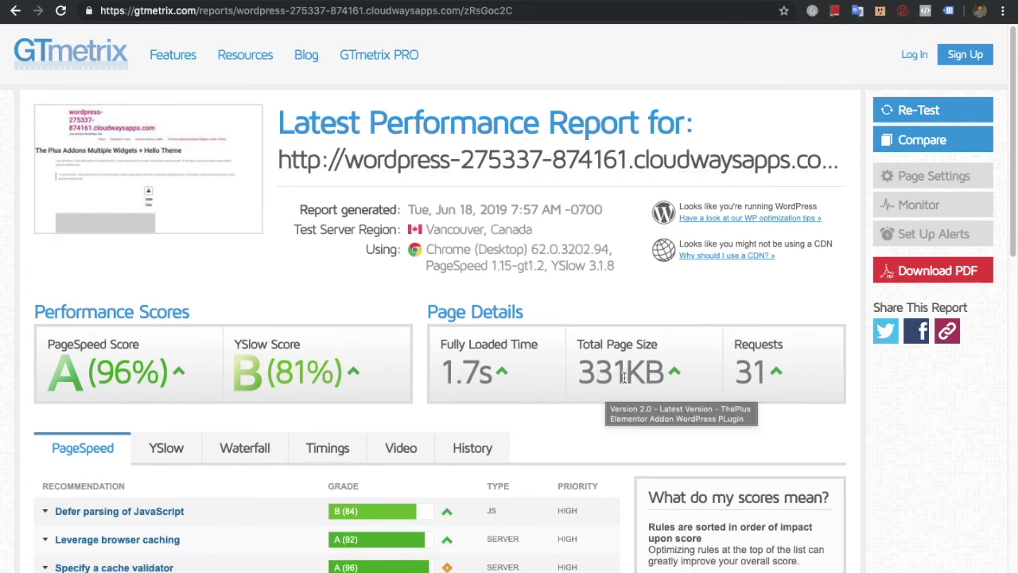
{"action": "left_click", "coordinate": [239, 8]}
{"action": "scroll", "coordinate": [300, 318], "scroll_direction": "down", "scroll_amount": 5}
{"action": "scroll", "coordinate": [329, 243], "scroll_direction": "up", "scroll_amount": 5}
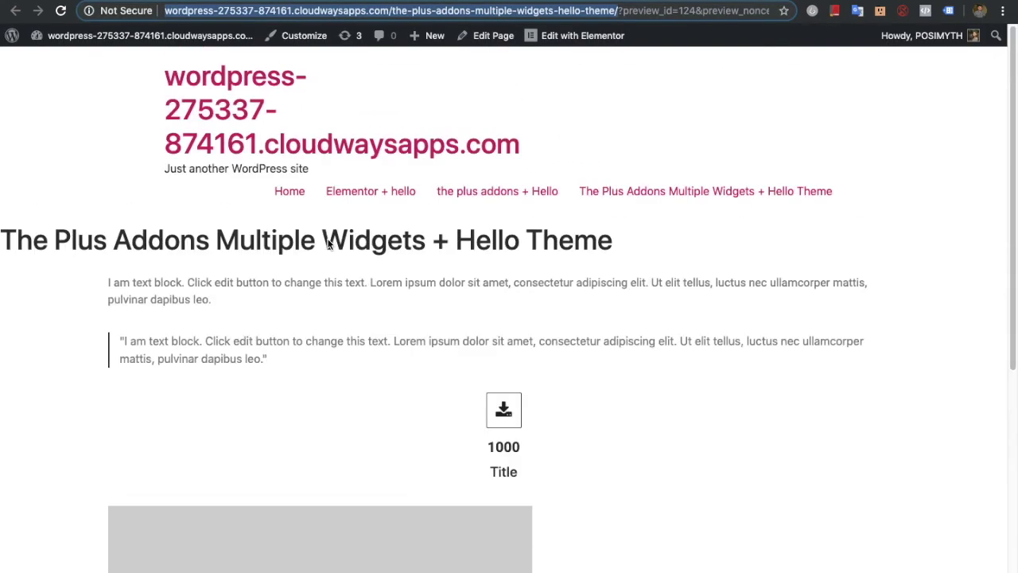
{"action": "scroll", "coordinate": [336, 250], "scroll_direction": "down", "scroll_amount": 4}
{"action": "scroll", "coordinate": [478, 159], "scroll_direction": "up", "scroll_amount": 3}
{"action": "scroll", "coordinate": [570, 97], "scroll_direction": "up", "scroll_amount": 2}
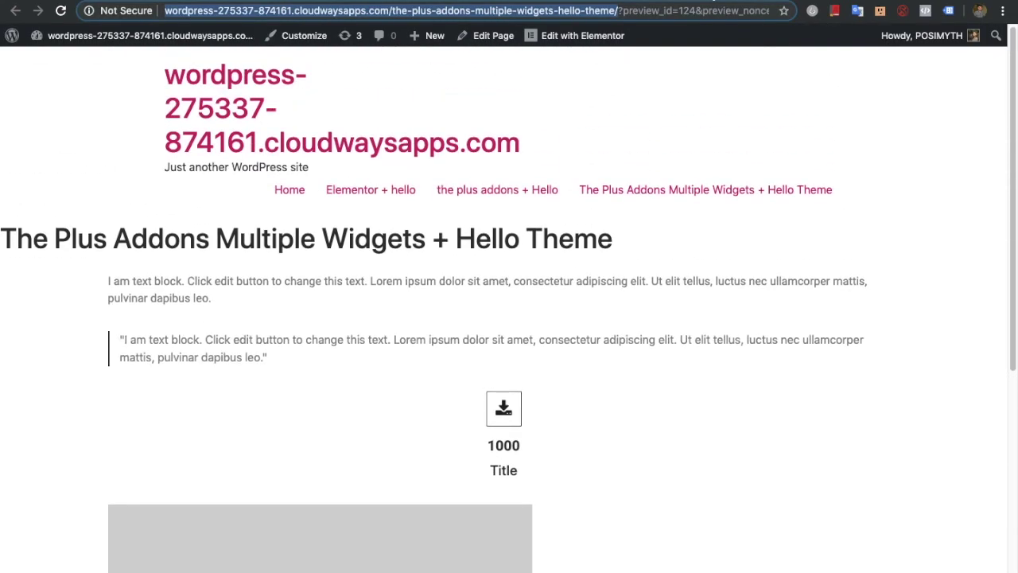
- Check the request count in the multiple-widgets report against the page size and requests in the one-widget report
{"action": "key", "text": "ctrl+shift+Tab"}
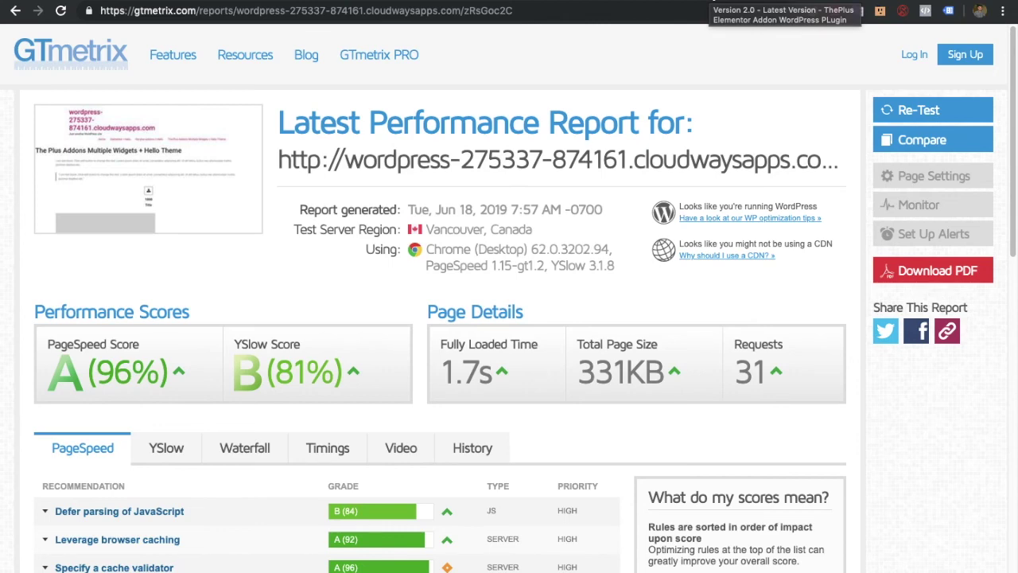
{"action": "left_click_drag", "start_coordinate": [767, 372], "coordinate": [730, 372]}
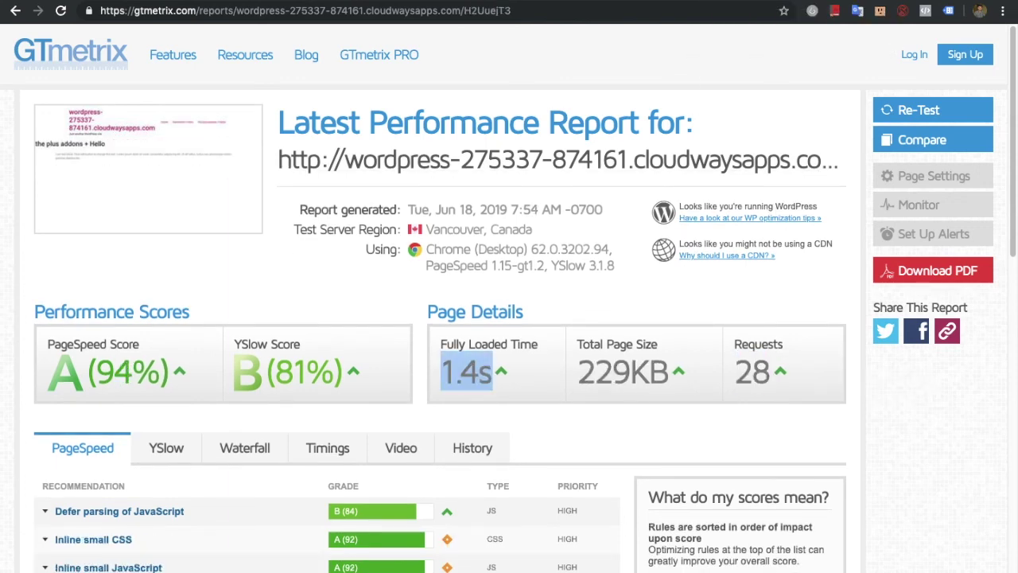
{"action": "left_click", "coordinate": [621, 375]}
{"action": "double_click", "coordinate": [621, 376]}
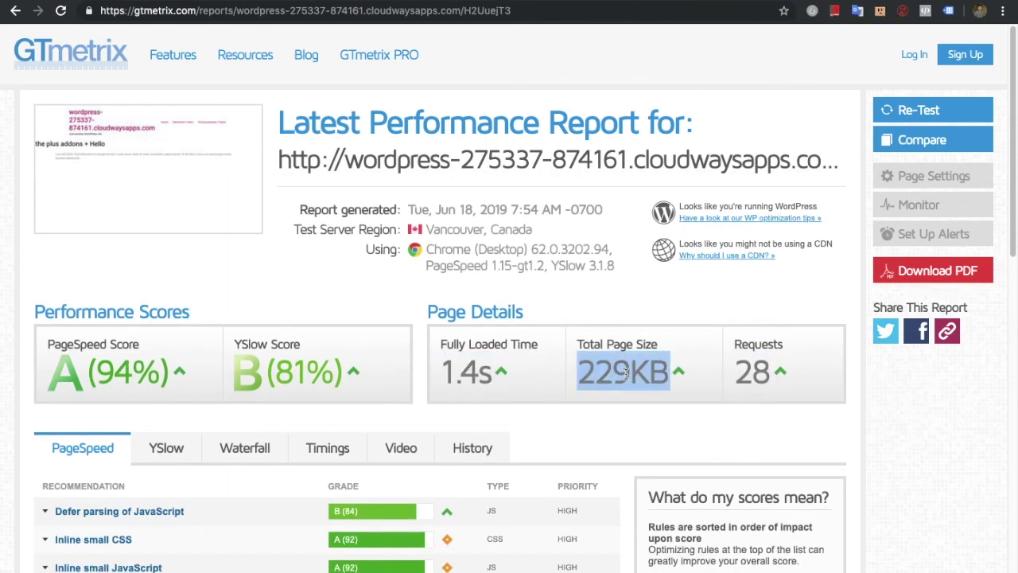
{"action": "left_click", "coordinate": [738, 378]}
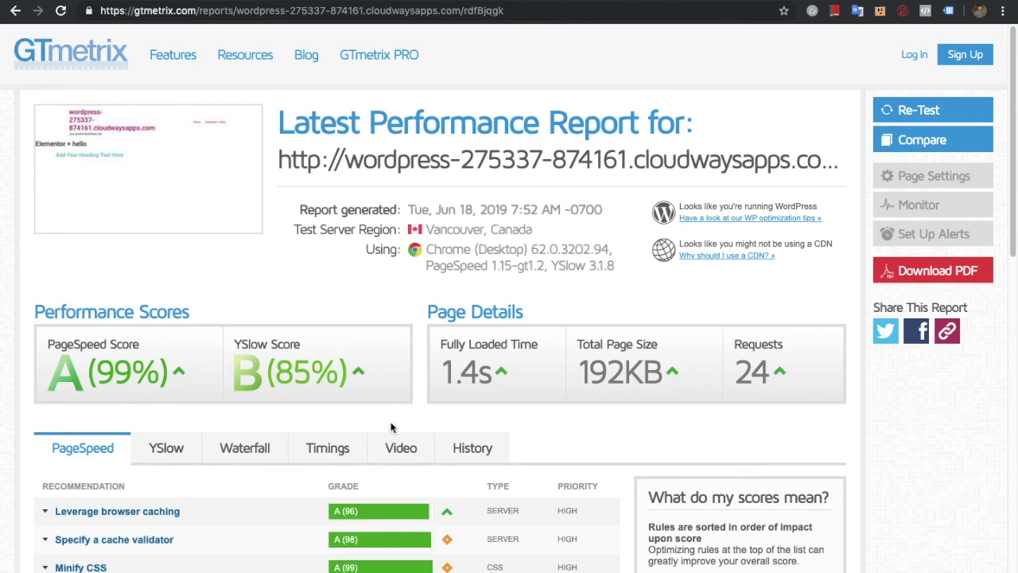
- Compare load time, page size and requests across the Elementor-only, one-widget and multiple-widgets reports, and switch to The Plus Addons website's home page
{"action": "left_click_drag", "start_coordinate": [439, 373], "coordinate": [750, 390]}
{"action": "left_click", "coordinate": [636, 186]}
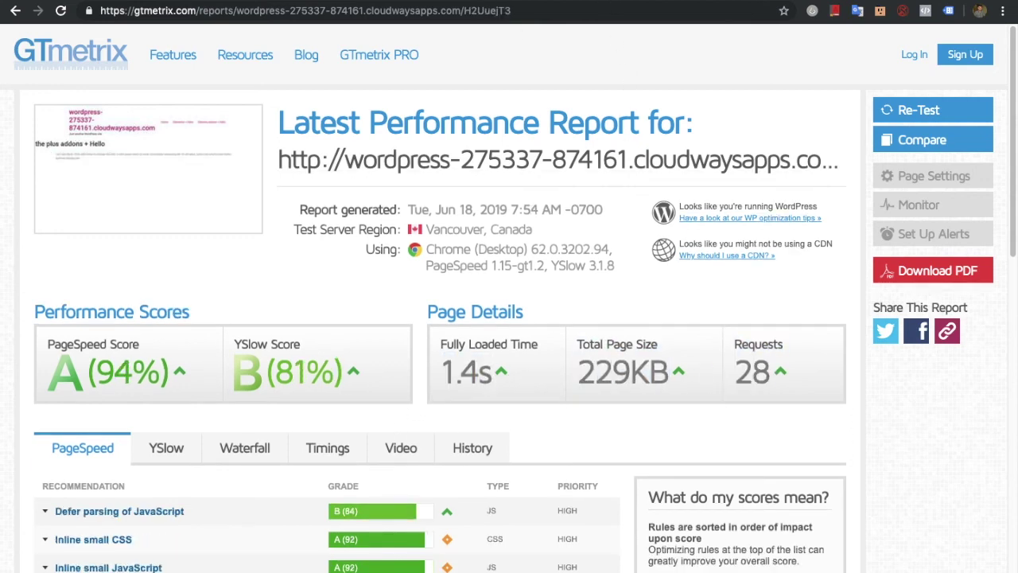
{"action": "left_click_drag", "start_coordinate": [437, 382], "coordinate": [804, 377]}
{"action": "left_click", "coordinate": [804, 377]}
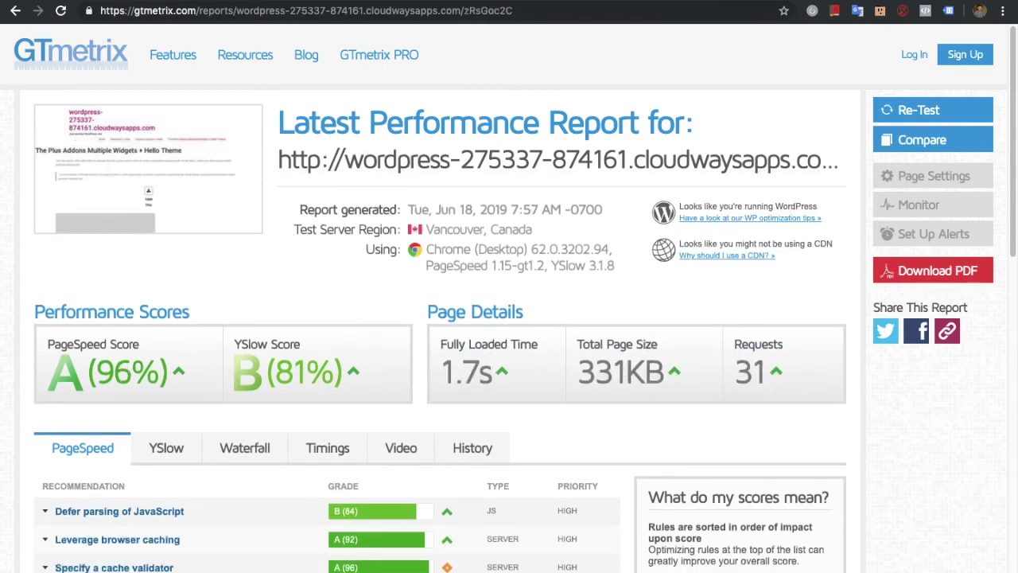
{"action": "left_click_drag", "start_coordinate": [448, 372], "coordinate": [802, 388]}
{"action": "left_click", "coordinate": [805, 388]}
{"action": "left_click", "coordinate": [816, 1]}
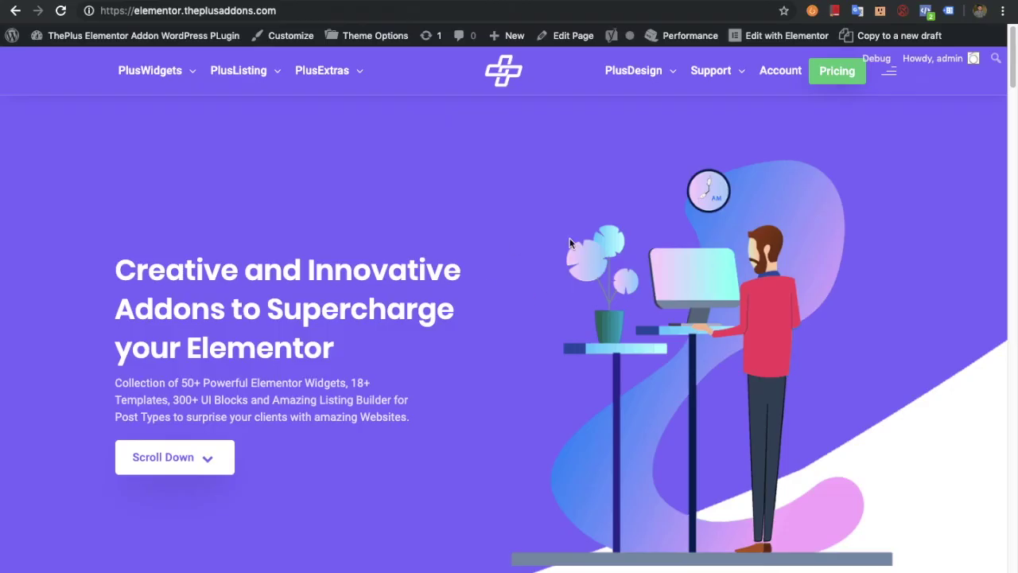